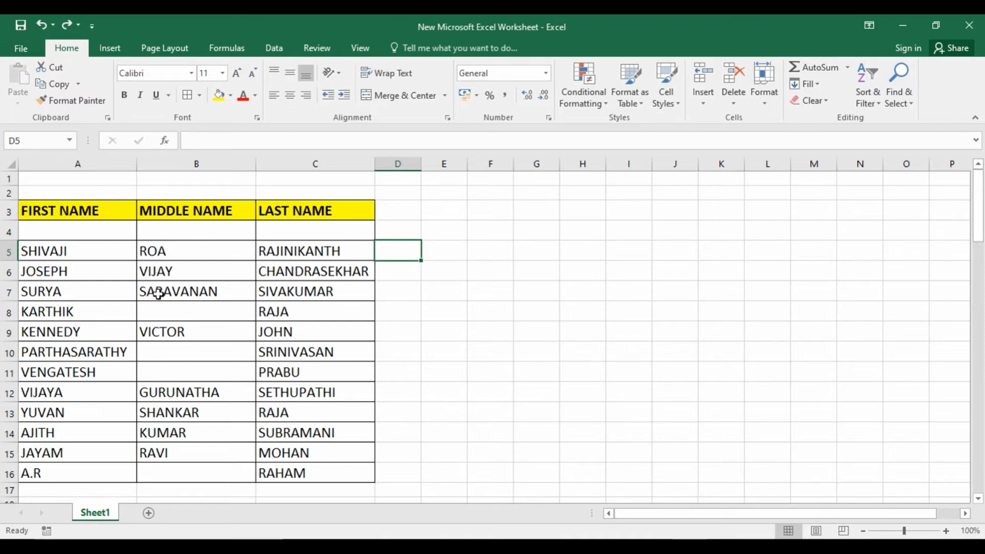
Enter SHIVAJI ROA RAJINIKANTH in D5 and autofit column D so the name shows.
scroll(159, 292, down, 7)
scroll(158, 294, up, 6)
scroll(158, 294, up, 1)
text(S)
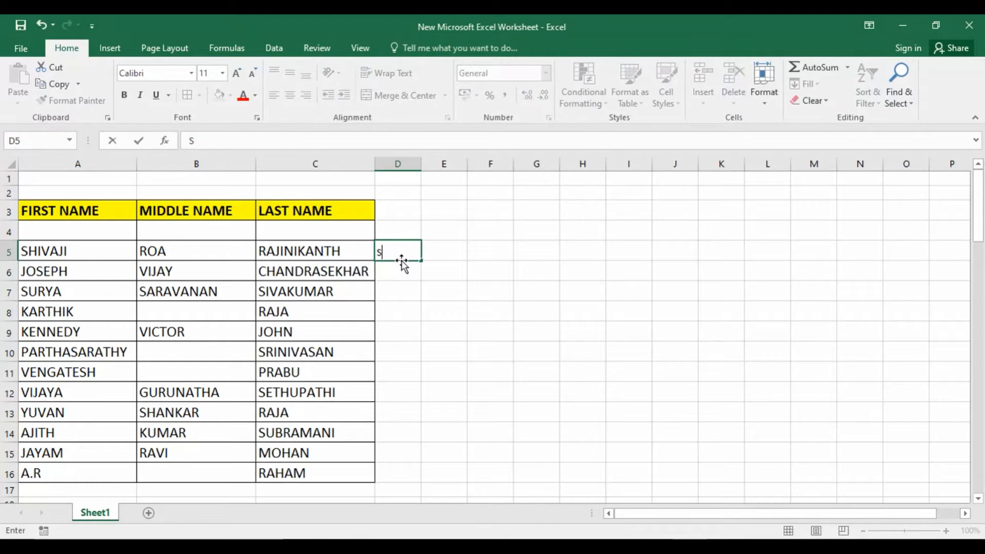
text(HIVAJI ROA RAJ)
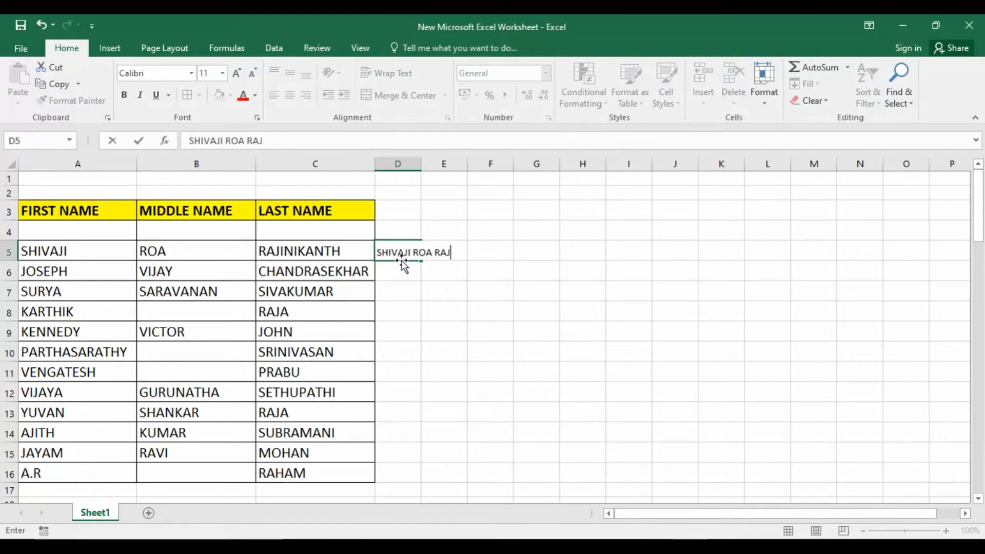
text(INIKANTH)
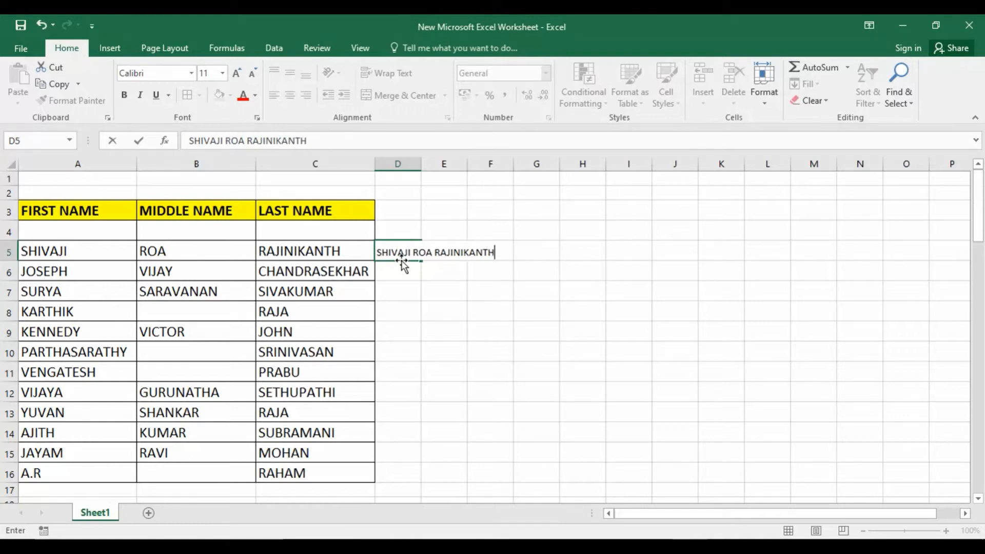
key(Return)
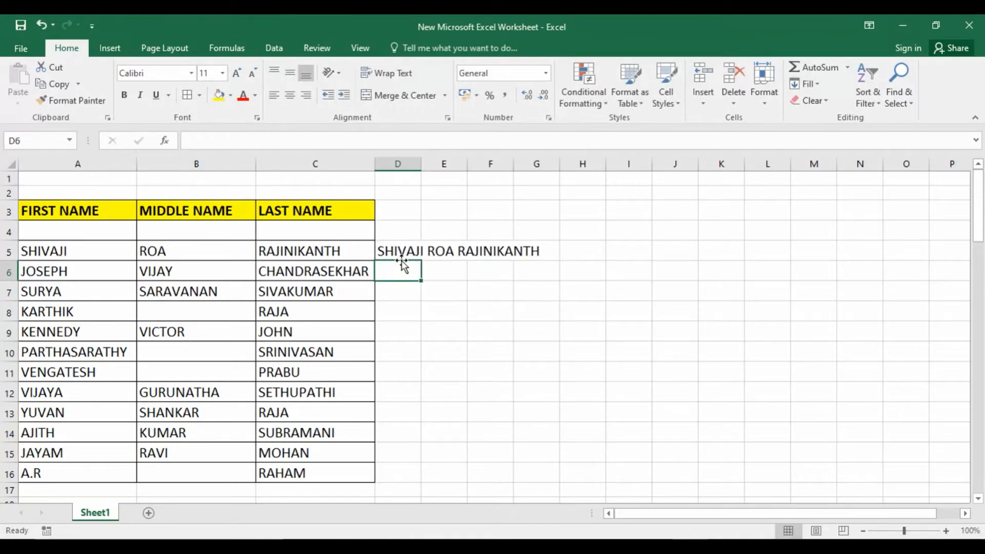
double_click(424, 163)
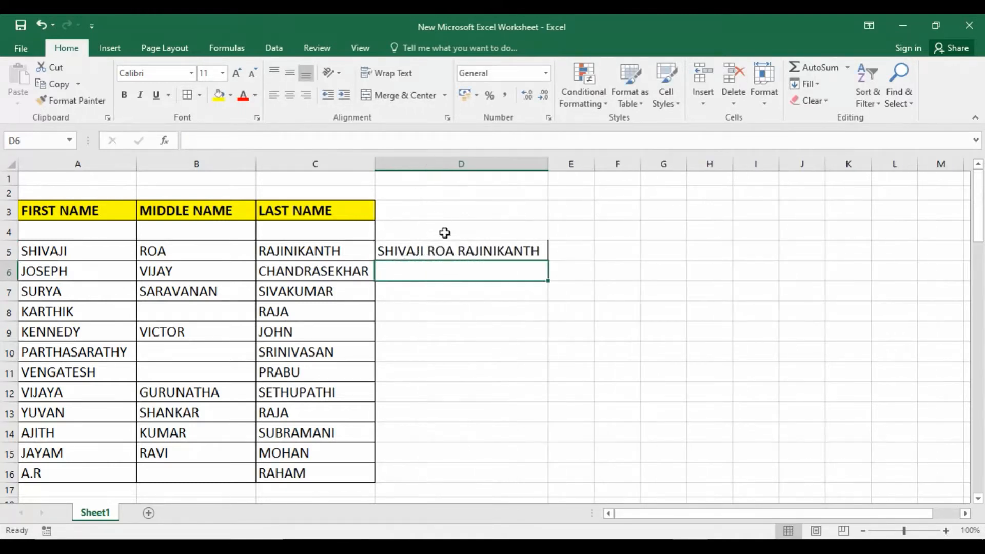
click(471, 249)
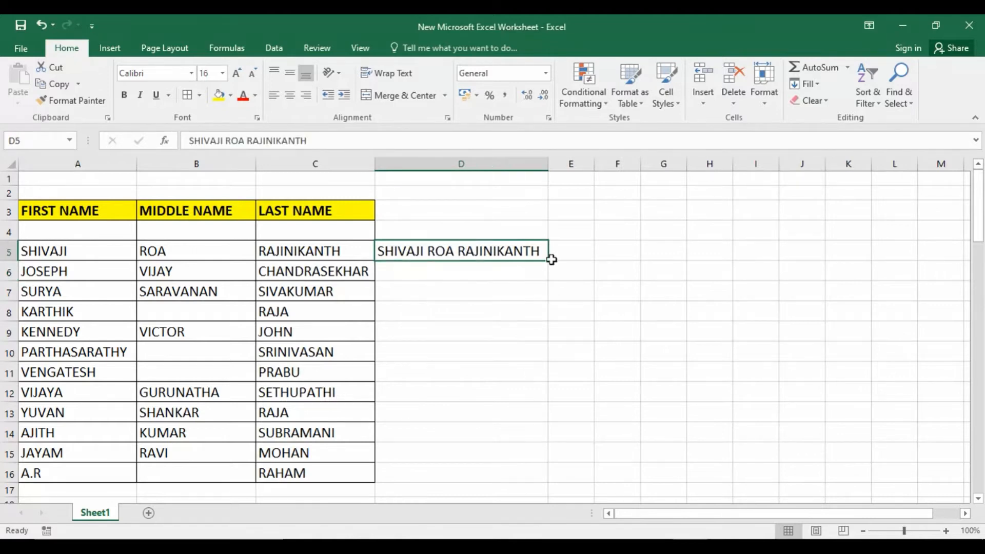
Flash Fill the combined first, middle and last names from D5 down through D16.
drag(549, 261, 561, 483)
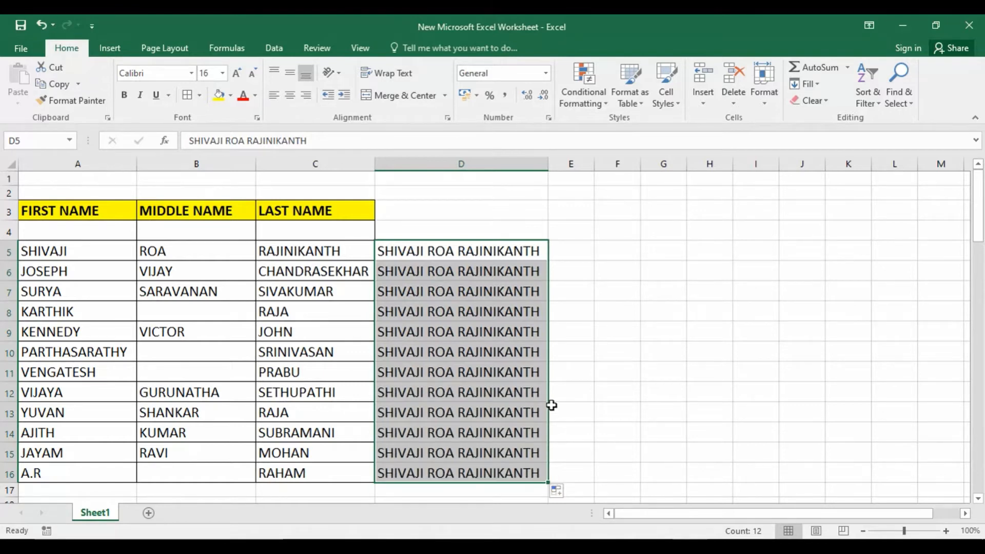
scroll(554, 415, down, 1)
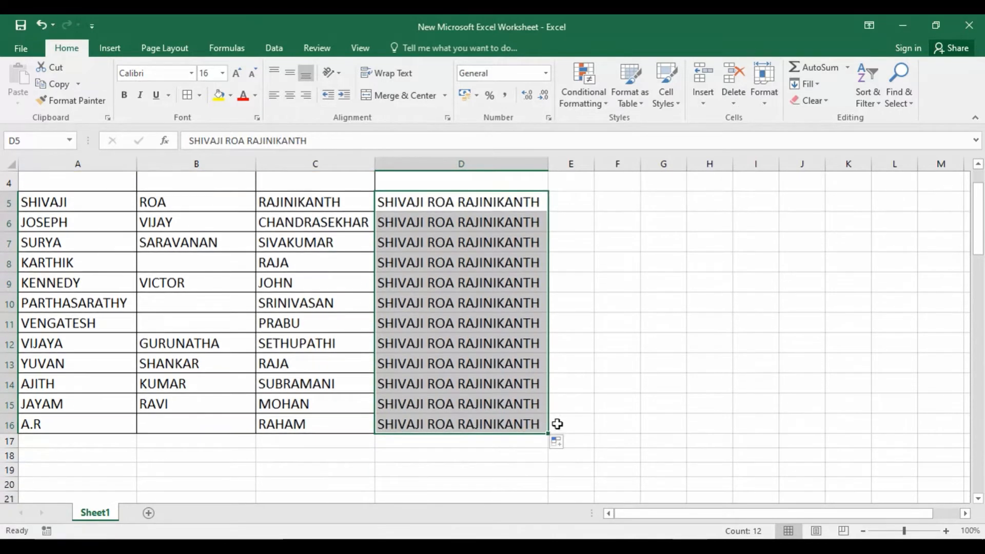
click(568, 448)
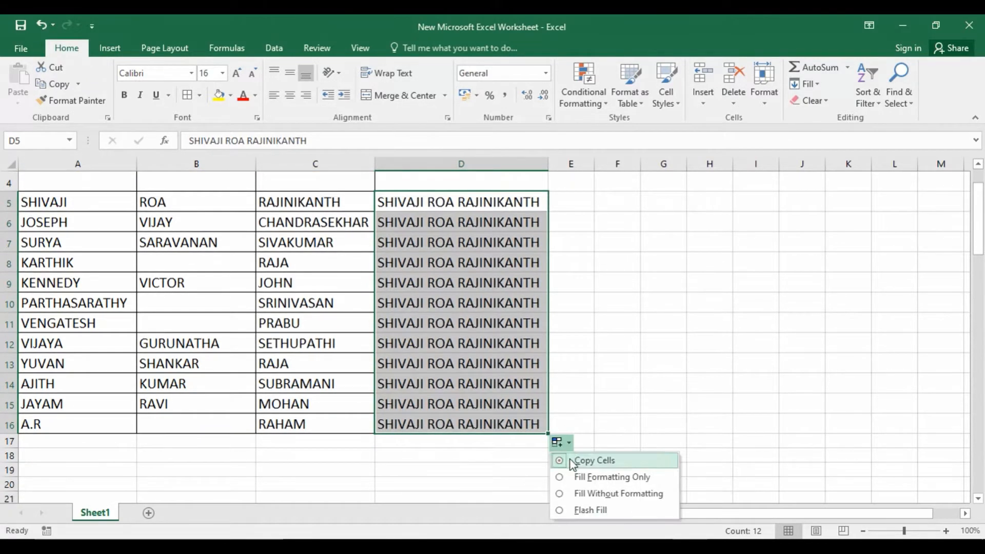
click(578, 510)
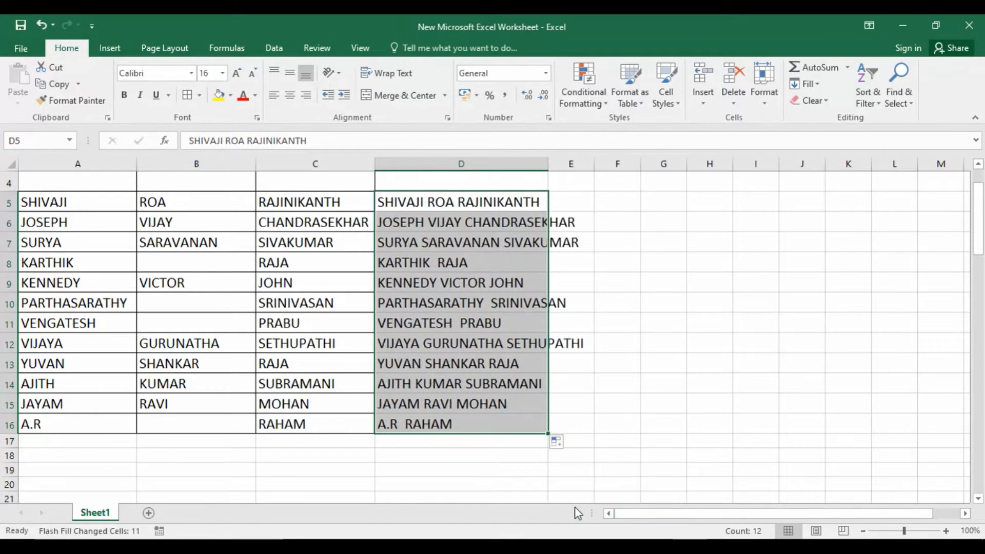
scroll(71, 221, up, 1)
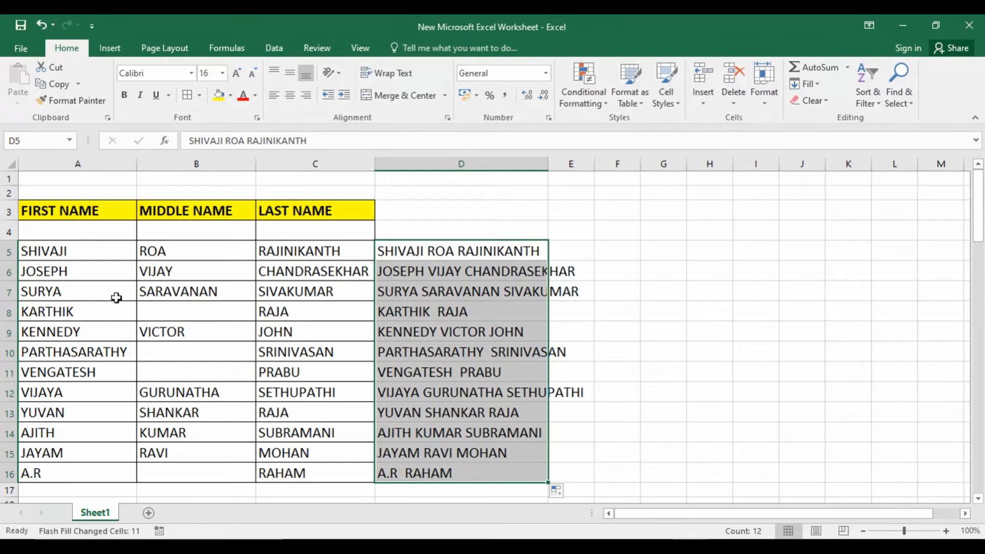
Autofit column D and point out the missing middle names in rows 8, 10 and 11.
double_click(551, 164)
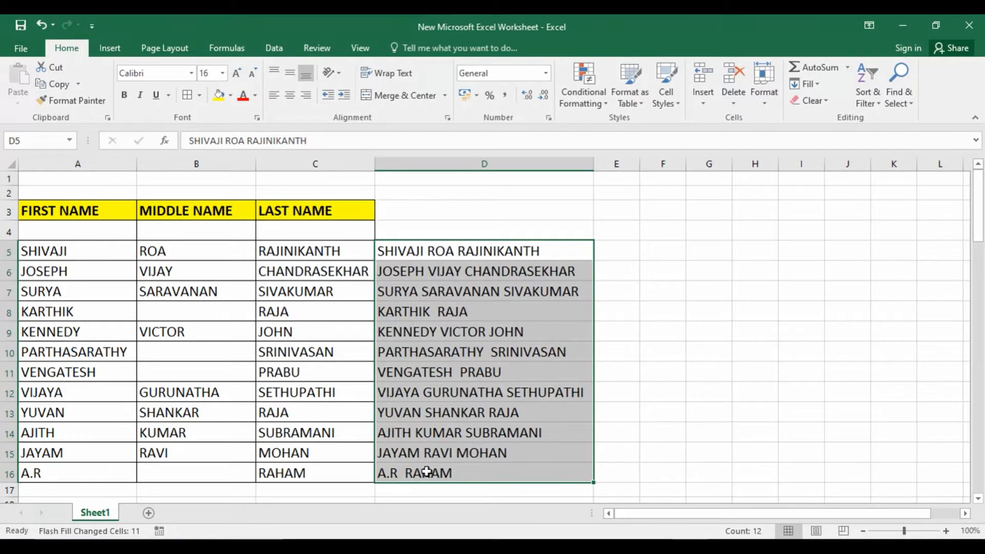
click(178, 320)
click(194, 352)
click(201, 378)
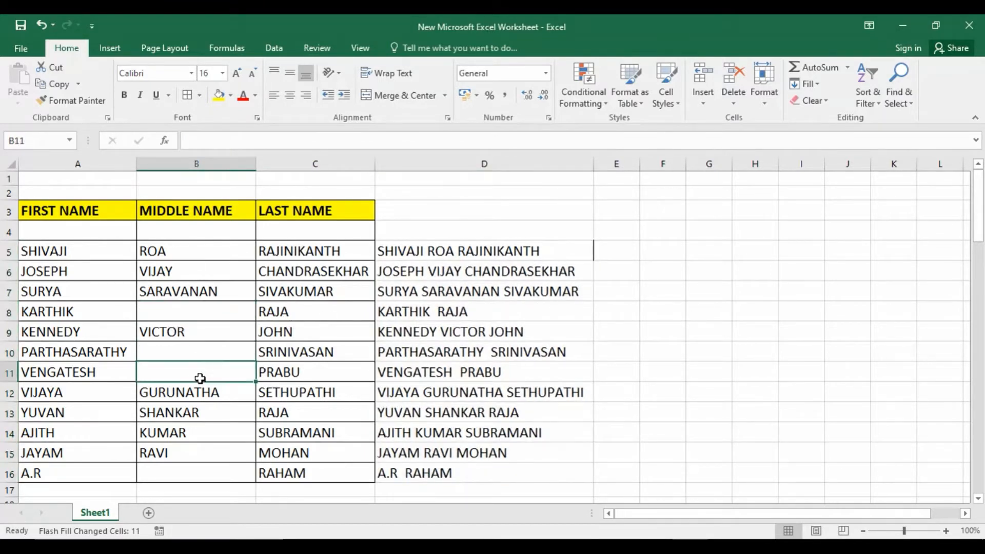
click(190, 317)
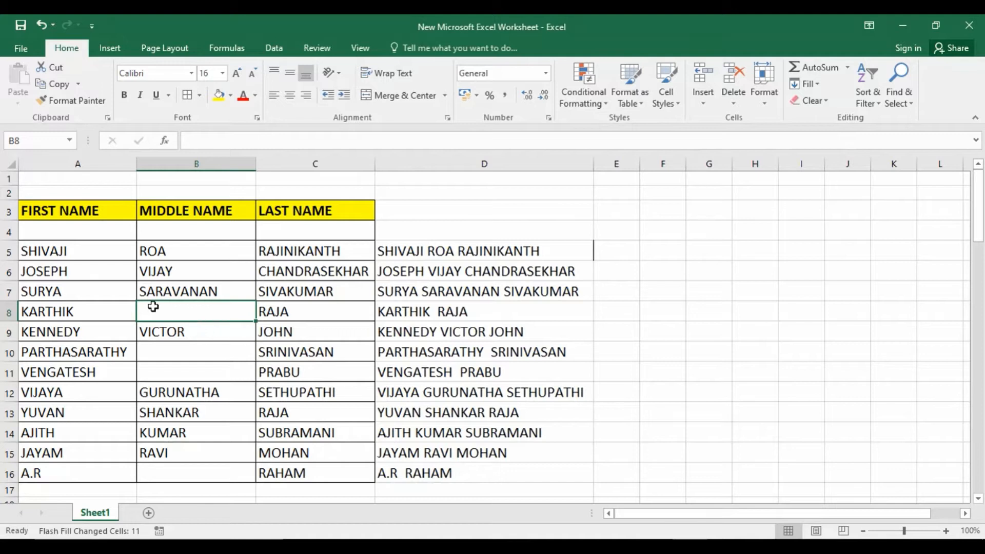
click(308, 316)
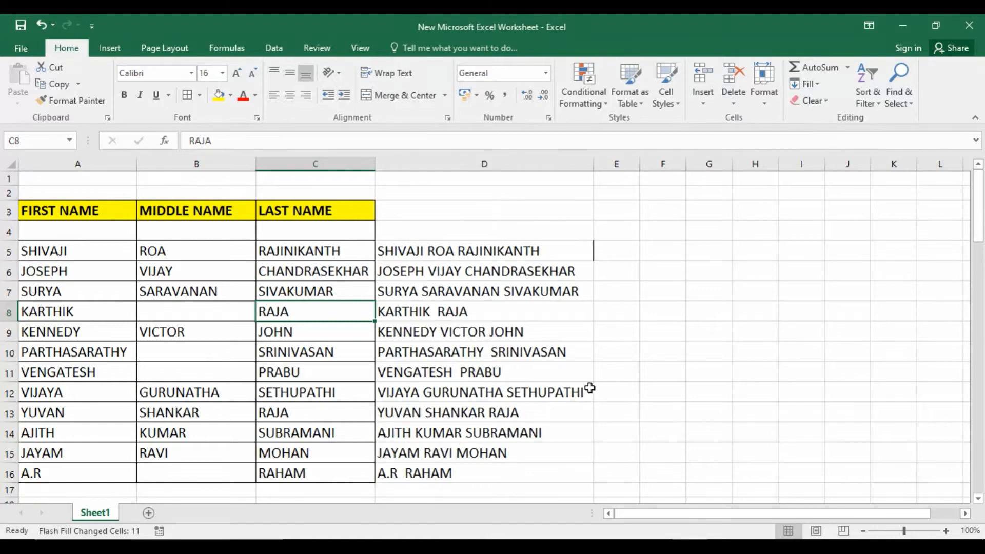
scroll(587, 395, down, 3)
scroll(586, 400, down, 4)
scroll(587, 399, up, 7)
Undo the full names and enter SHIVAJI in D5, autofitting column D.
key(ctrl+z)
key(ctrl+z)
key(ctrl+z)
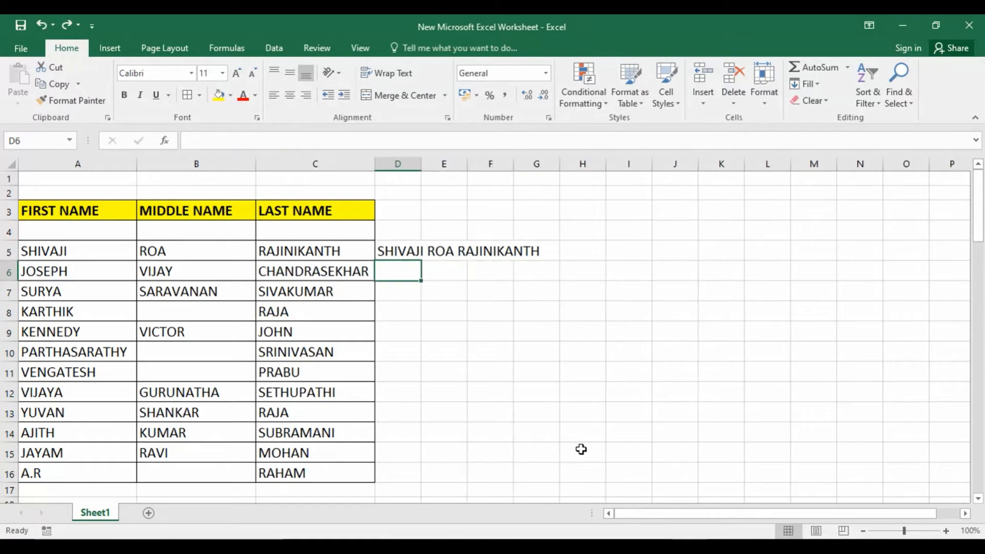
key(ctrl+z)
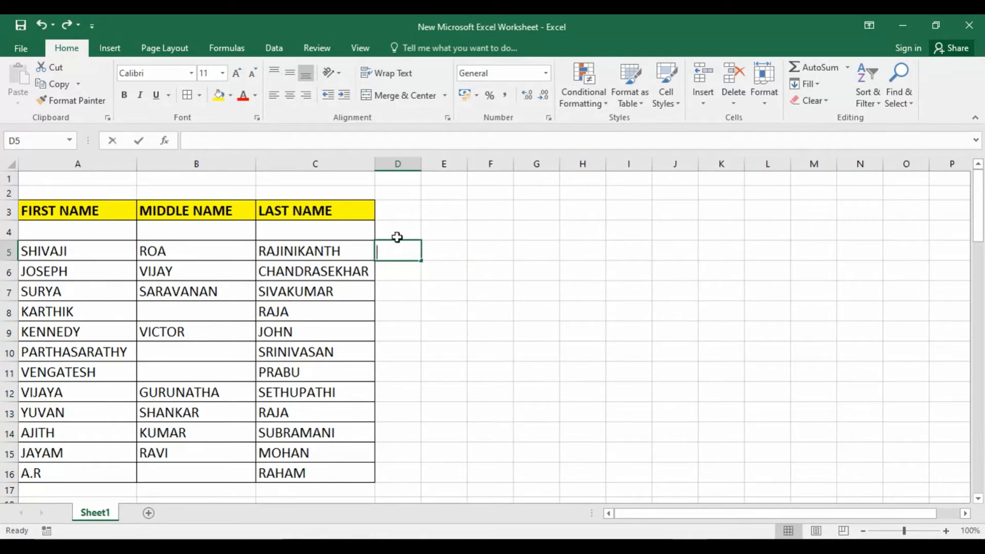
text(SHIVAJI)
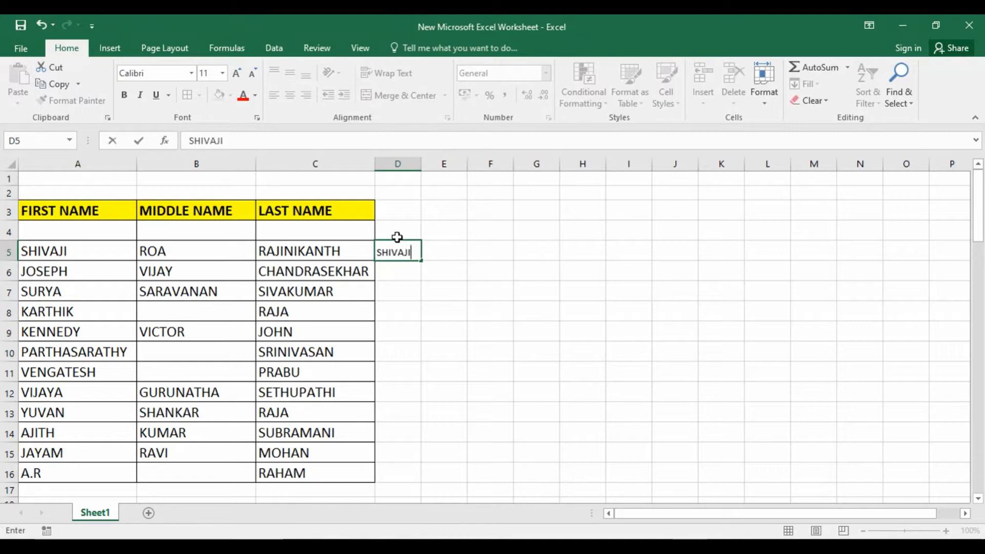
key(Return)
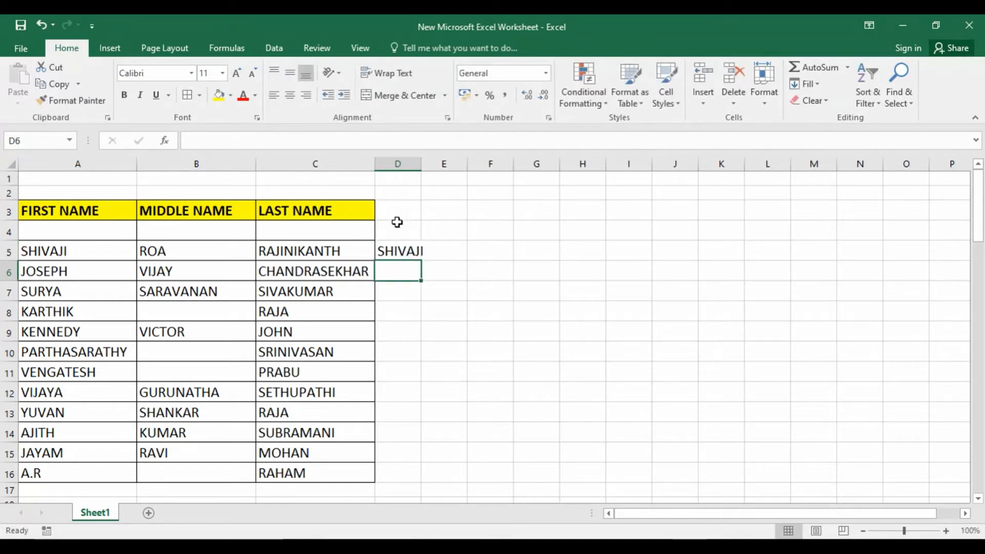
double_click(421, 165)
Flash Fill first names from D5 through D16 and autofit column D to PARTHASARATHY.
click(403, 241)
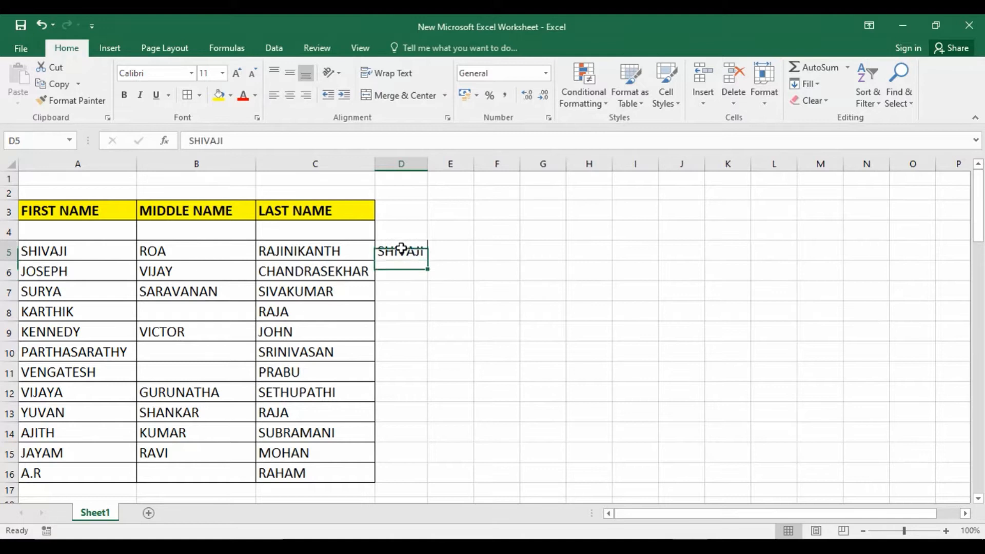
drag(426, 261, 412, 476)
scroll(475, 361, down, 1)
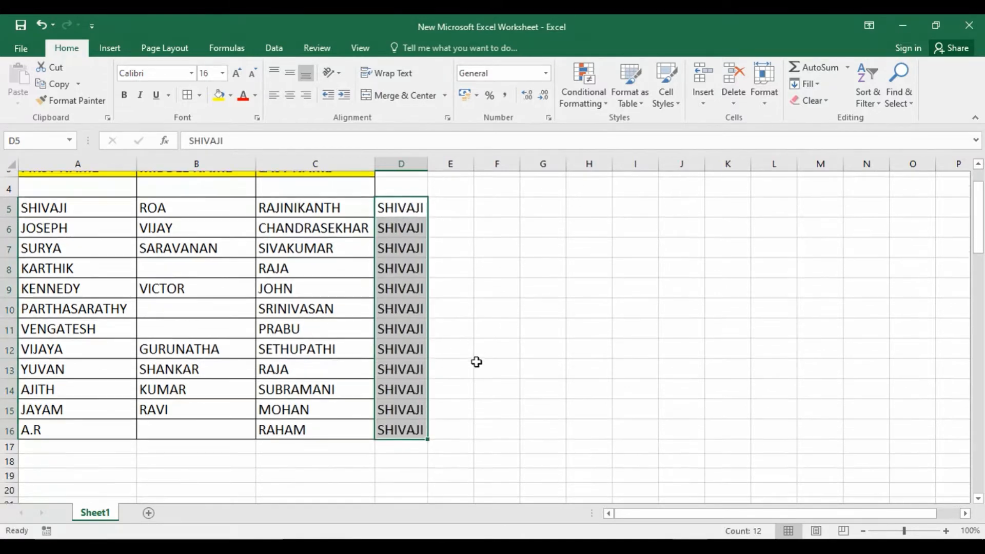
click(442, 444)
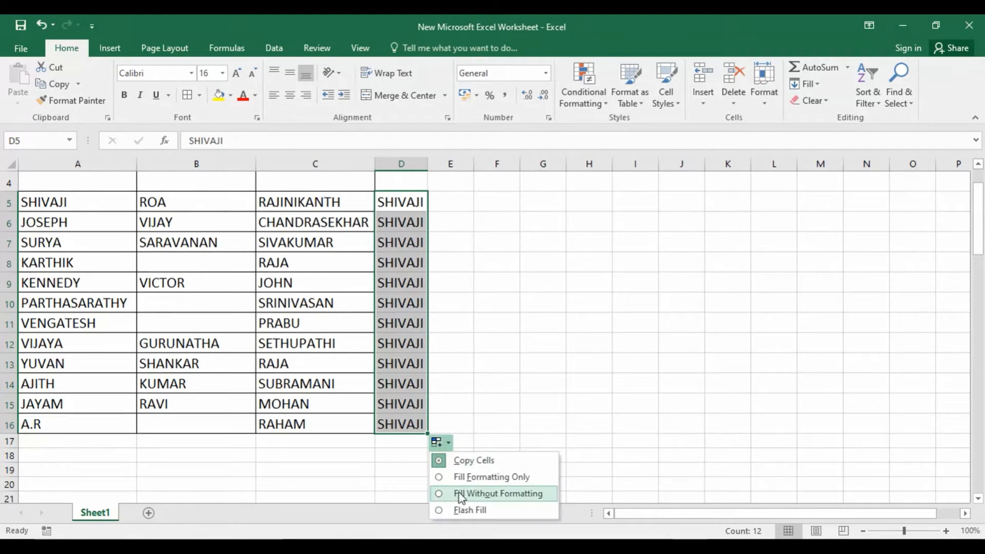
click(456, 509)
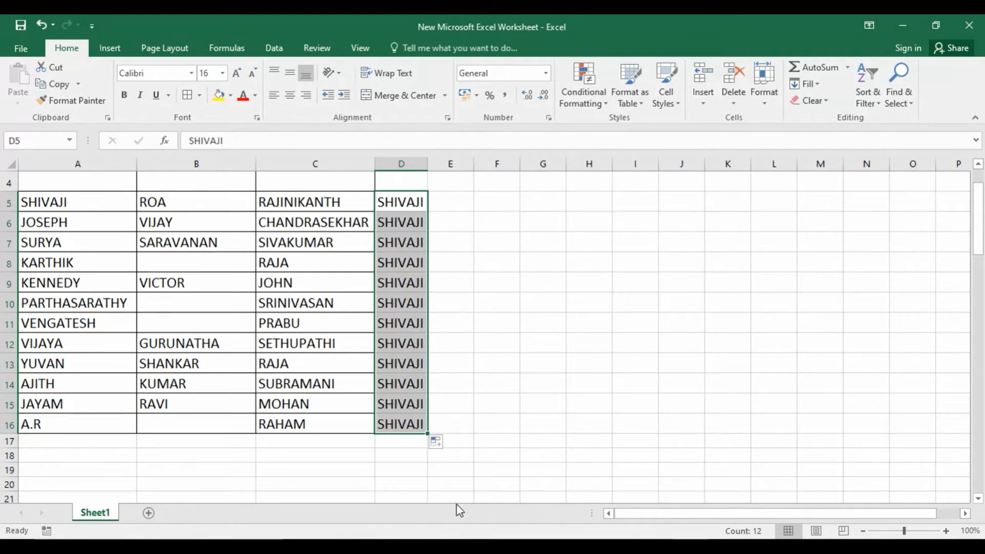
double_click(428, 164)
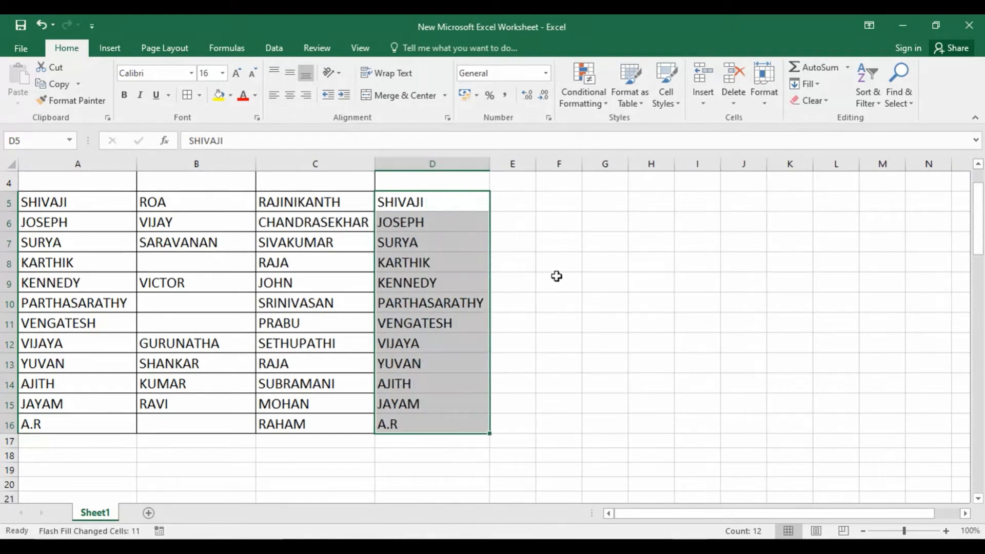
scroll(549, 277, up, 1)
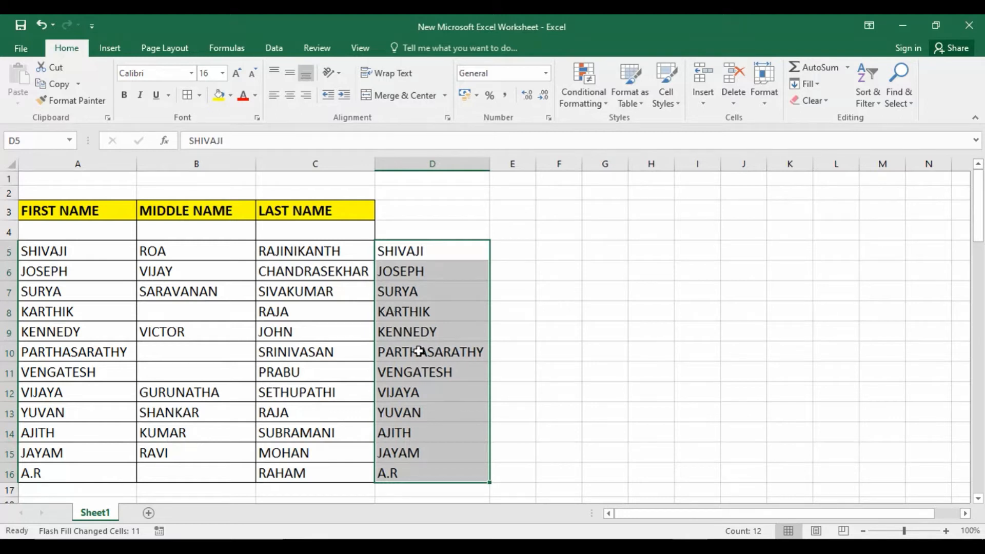
Undo the first names and enter the middle name ROA in D5.
key(ctrl+z)
key(ctrl+z)
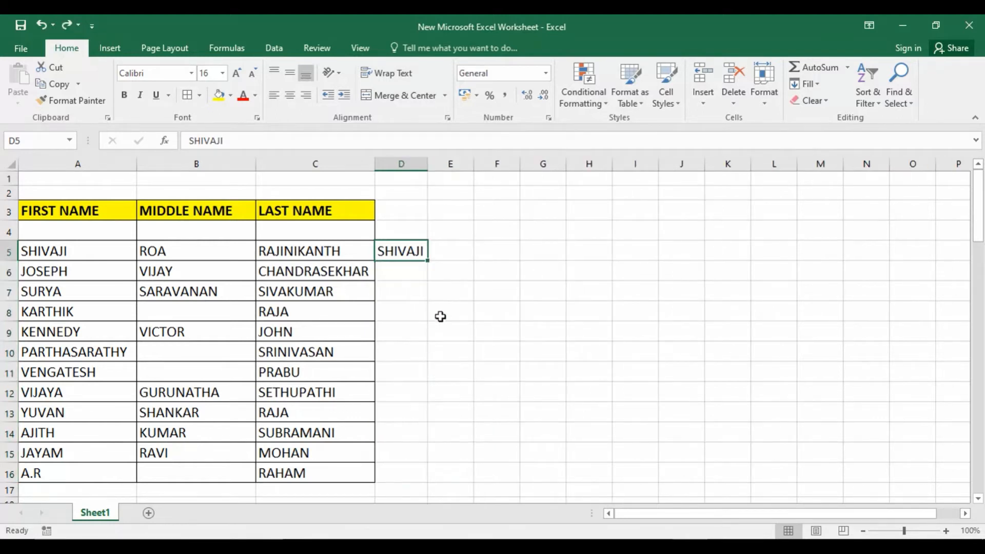
key(ctrl+z)
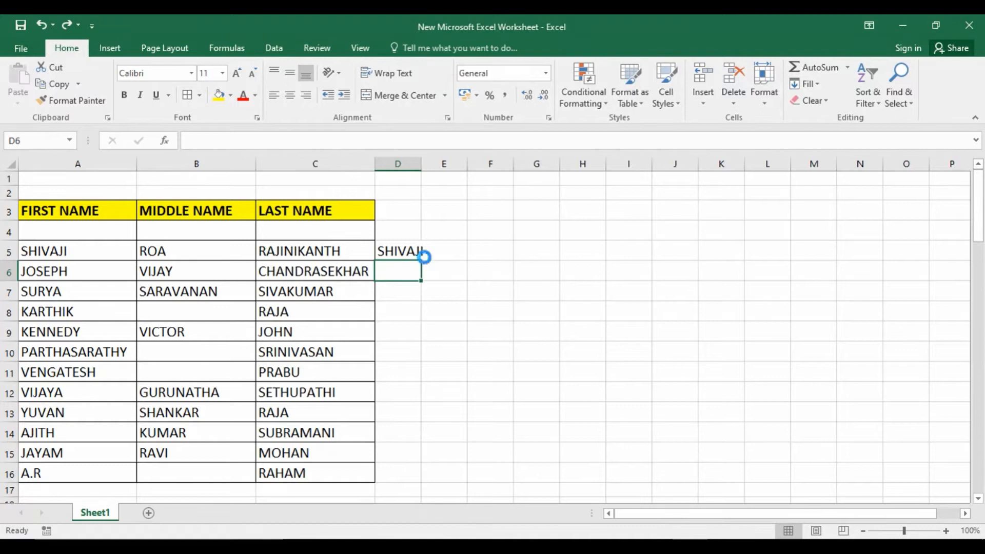
key(ctrl+z)
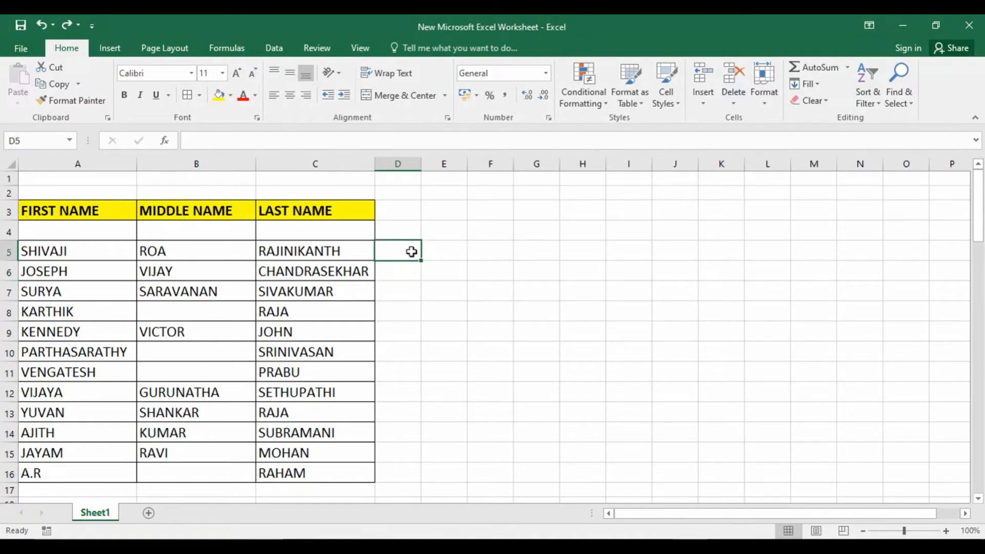
text(ROA)
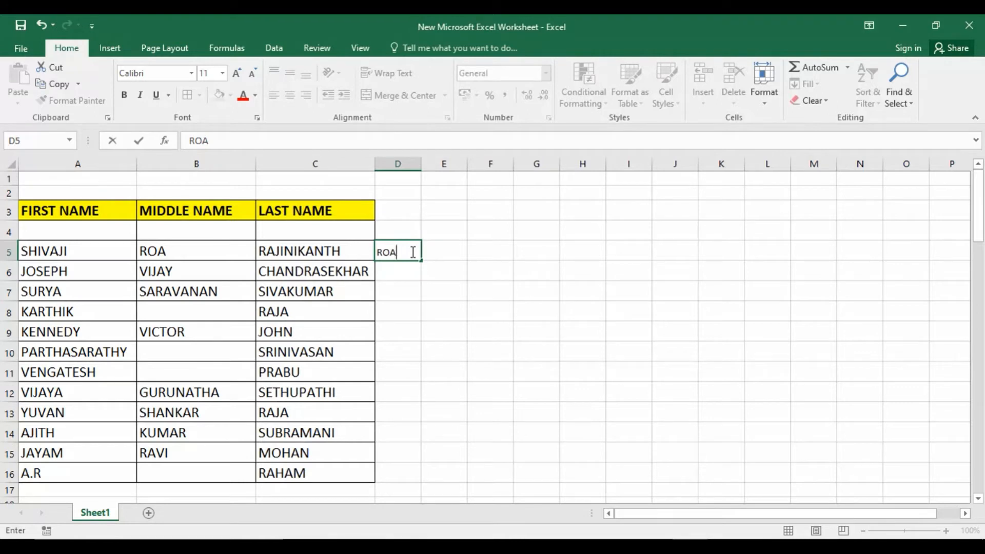
key(Return)
text(VIJA)
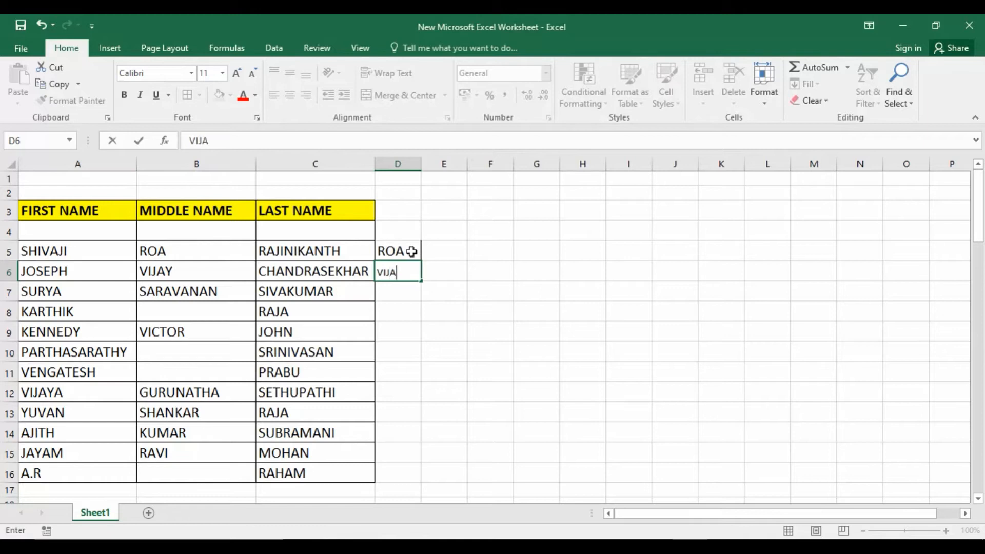
key(BackSpace)
key(BackSpace)
key(BackSpace)
Flash Fill middle names through D16, autofit column D, and check blanks D8, D10, D11, D16.
click(411, 252)
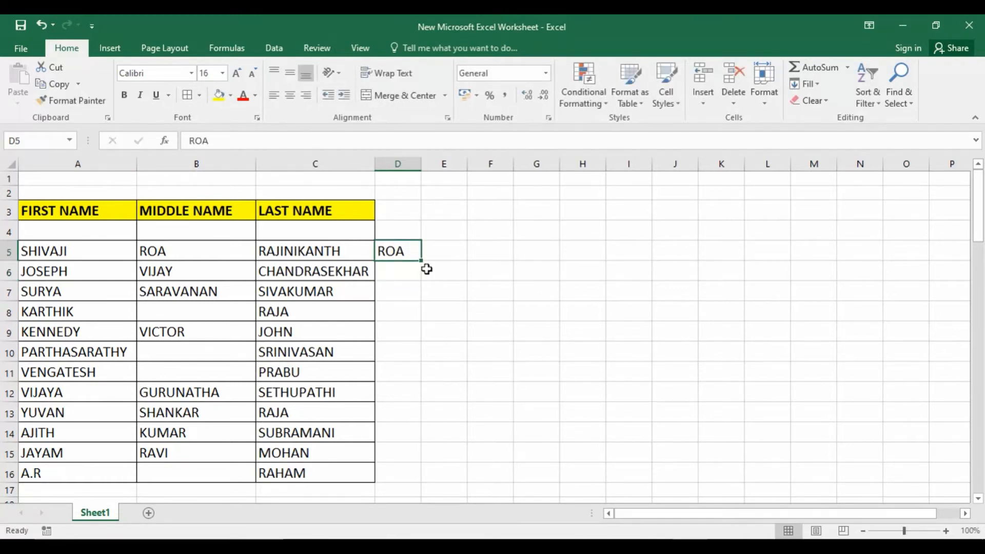
drag(422, 263, 404, 479)
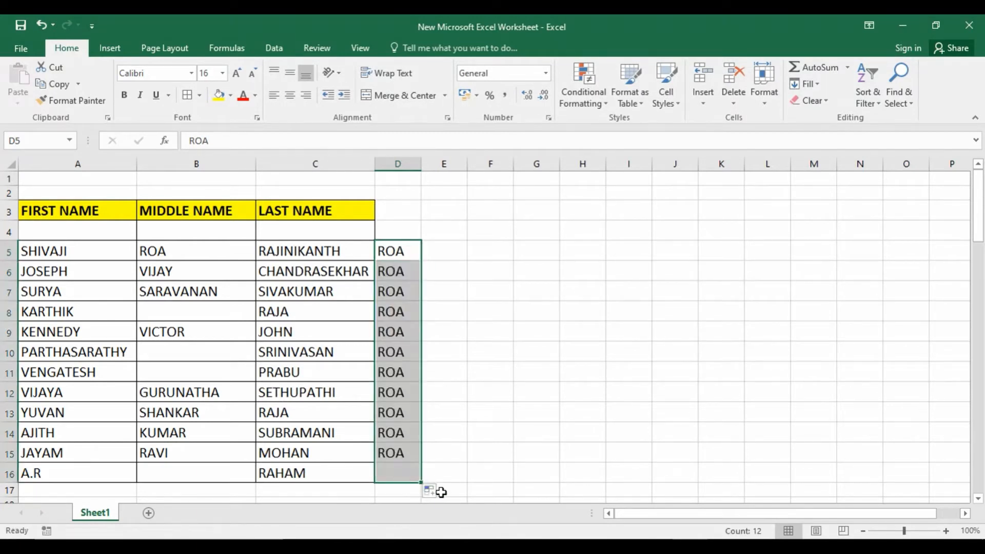
click(433, 492)
click(446, 477)
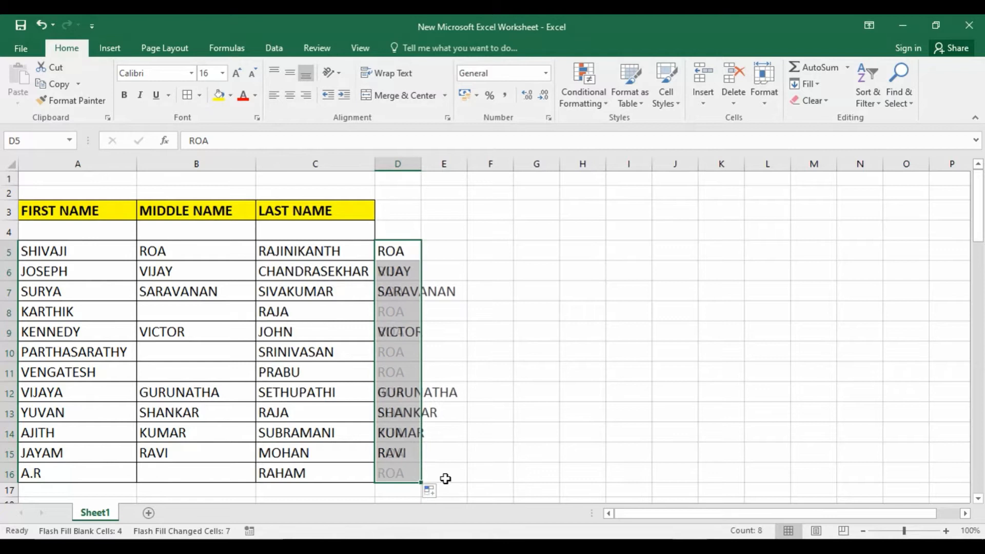
double_click(422, 165)
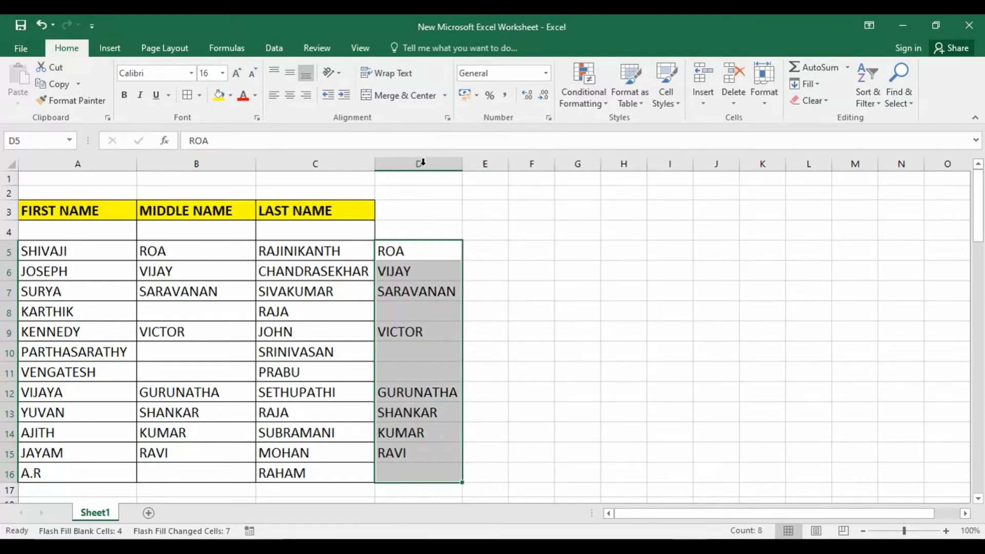
click(384, 319)
click(406, 351)
click(407, 374)
click(411, 467)
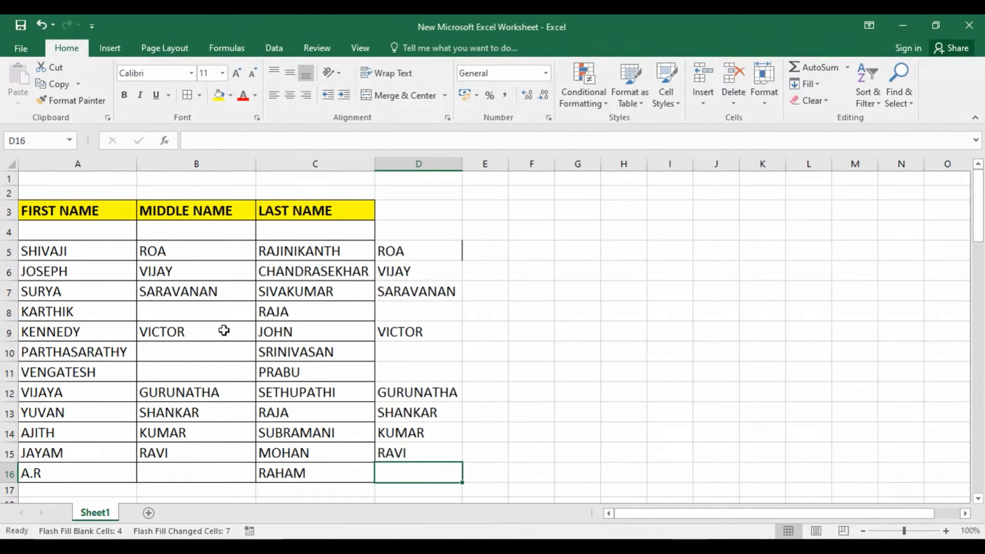
Undo the middle names and enter SHIVAJI ROA RAJINIKANTH in D5, autofitting column D.
key(ctrl+z)
key(ctrl+z)
key(ctrl+z)
key(ctrl+z)
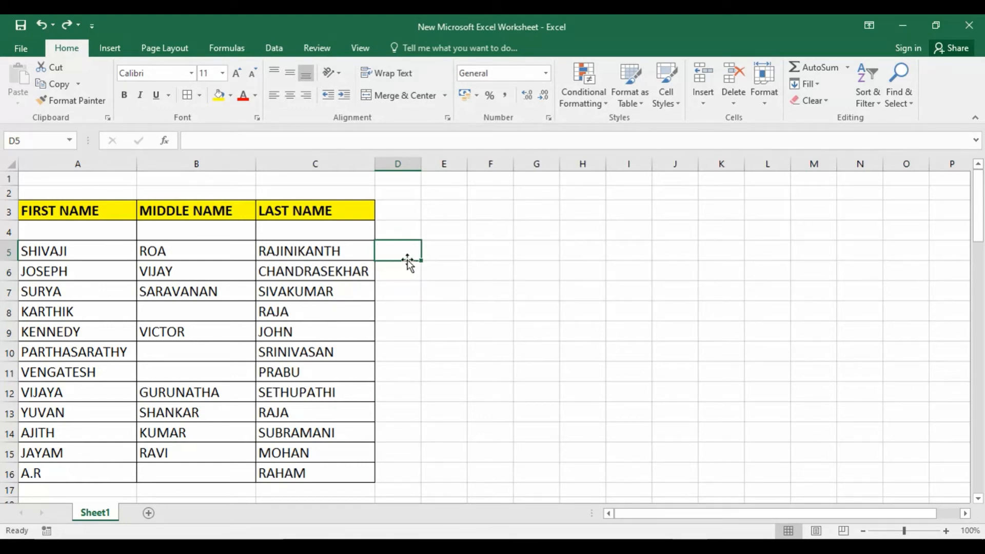
text(SHI)
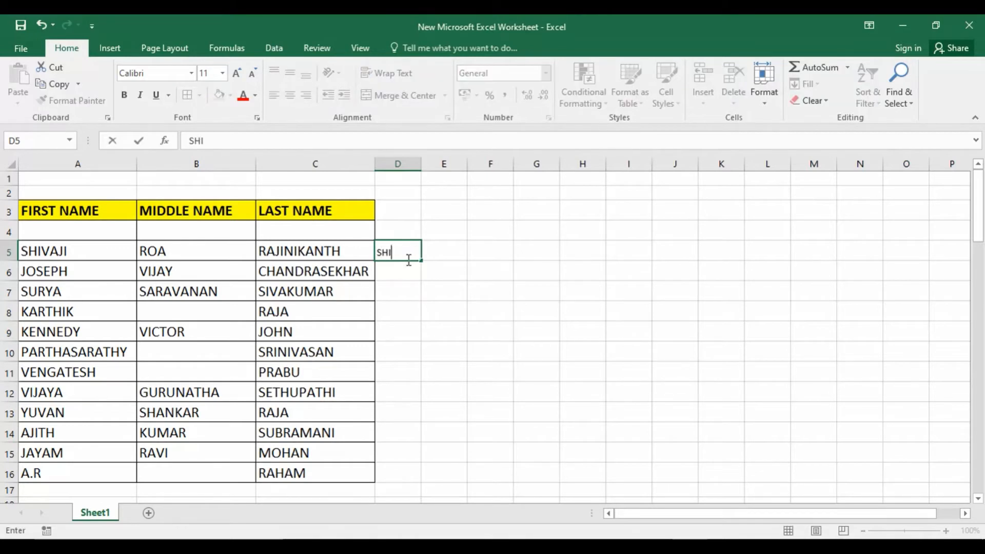
text(VAJI ROA RAJI)
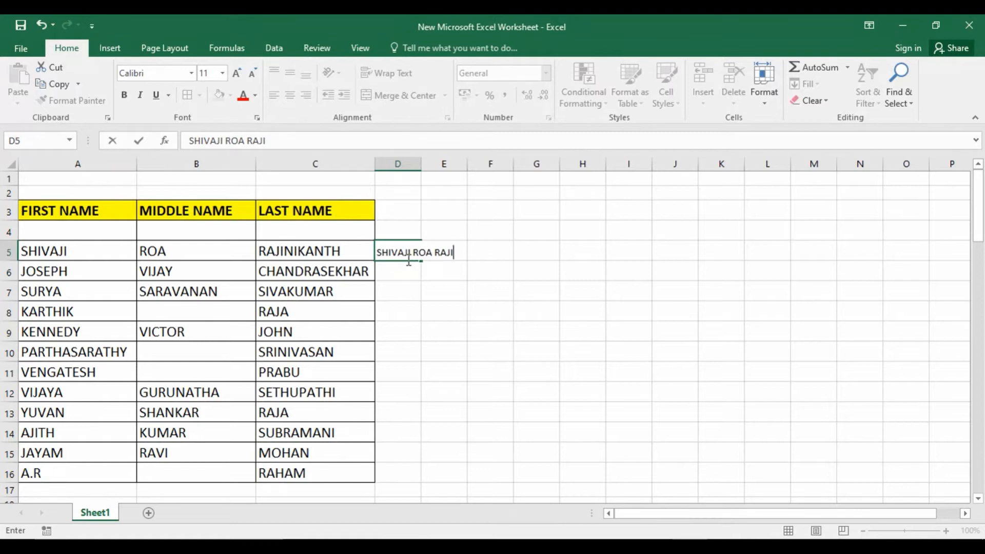
text(NIKANTH)
key(Return)
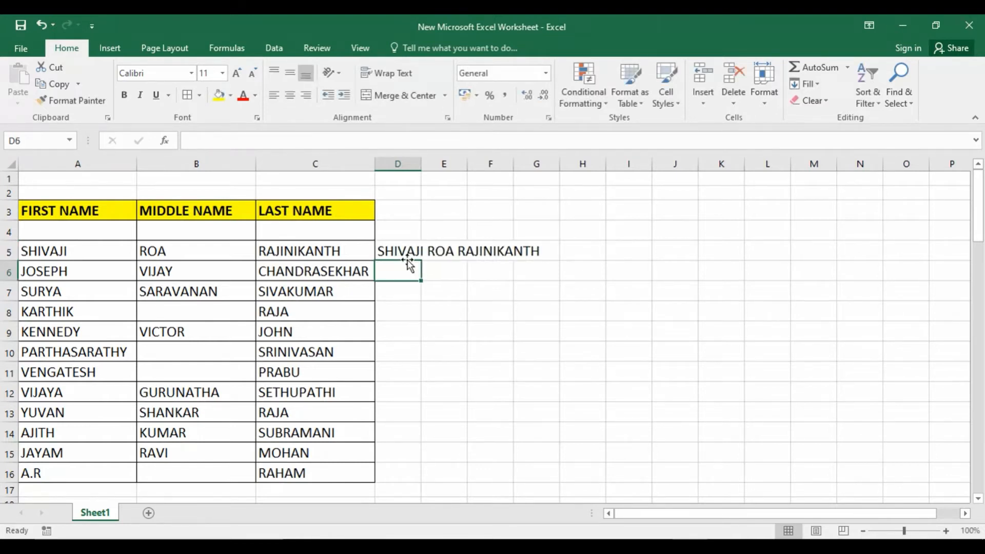
double_click(422, 166)
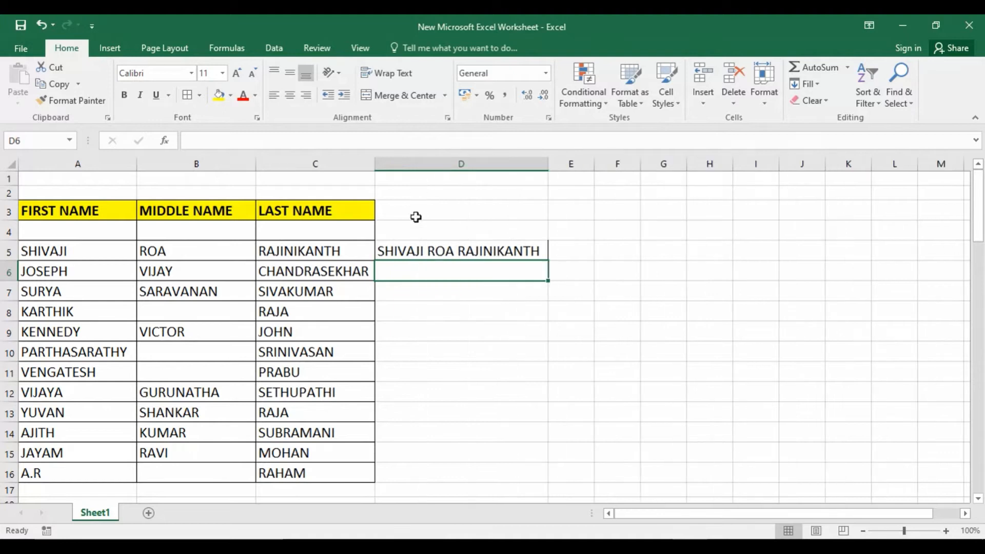
Flash Fill the full names from D5 down through D16 and autofit column D.
click(423, 254)
mouse_move(550, 260)
mouse_down()
mouse_move(531, 366)
mouse_move(528, 488)
mouse_up()
click(559, 491)
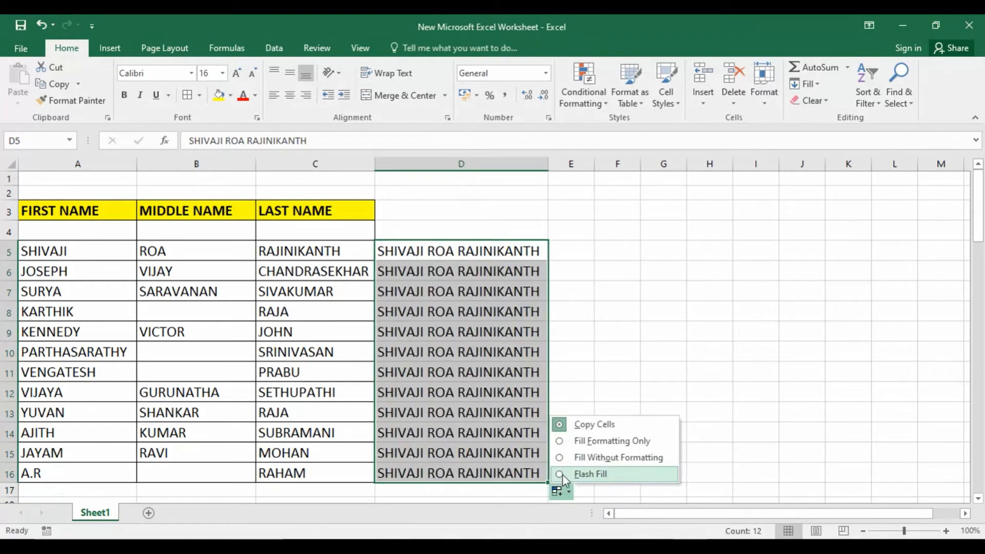
click(590, 474)
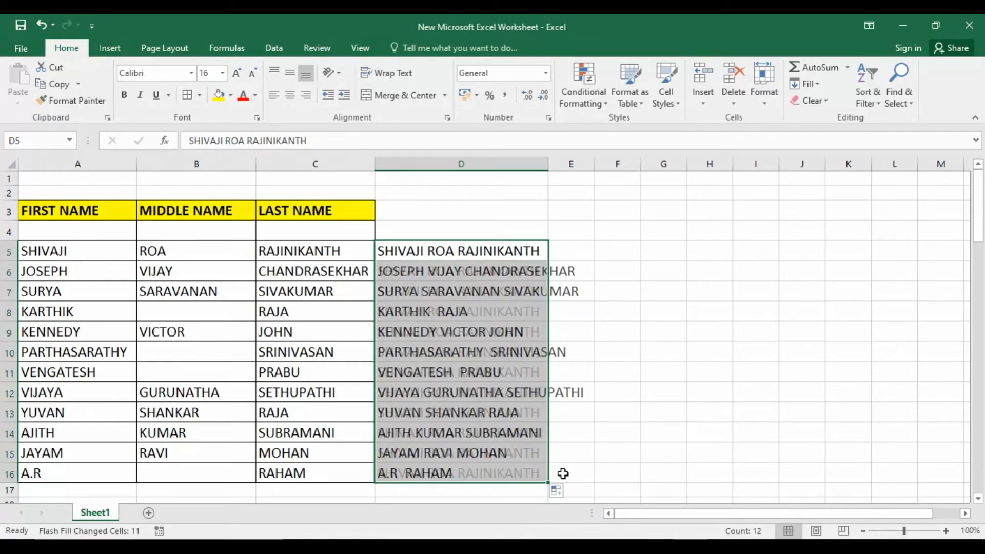
double_click(551, 165)
click(636, 331)
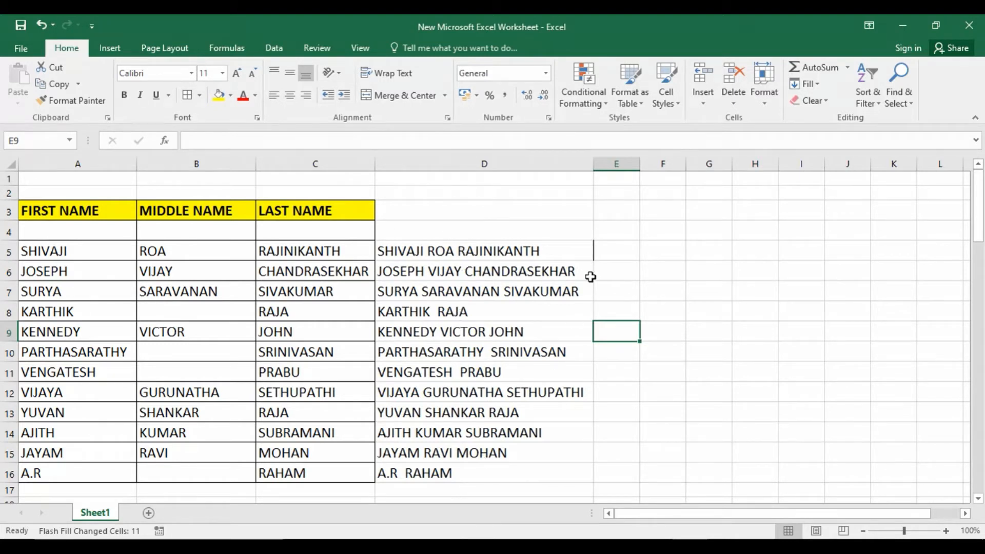
click(614, 246)
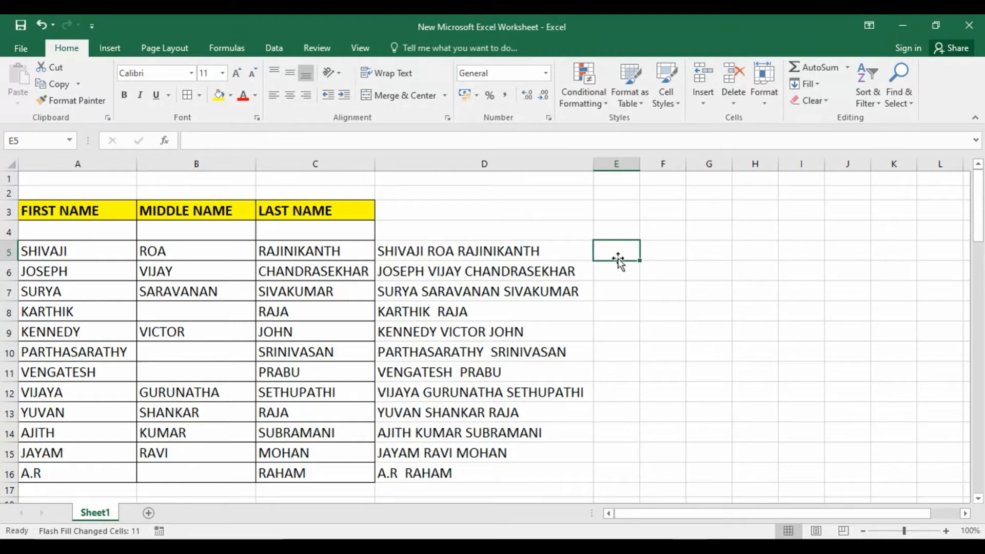
Enter SHIVAJI in E5, Flash Fill first names through E16, and autofit column E.
text(SHIVAJI)
key(Return)
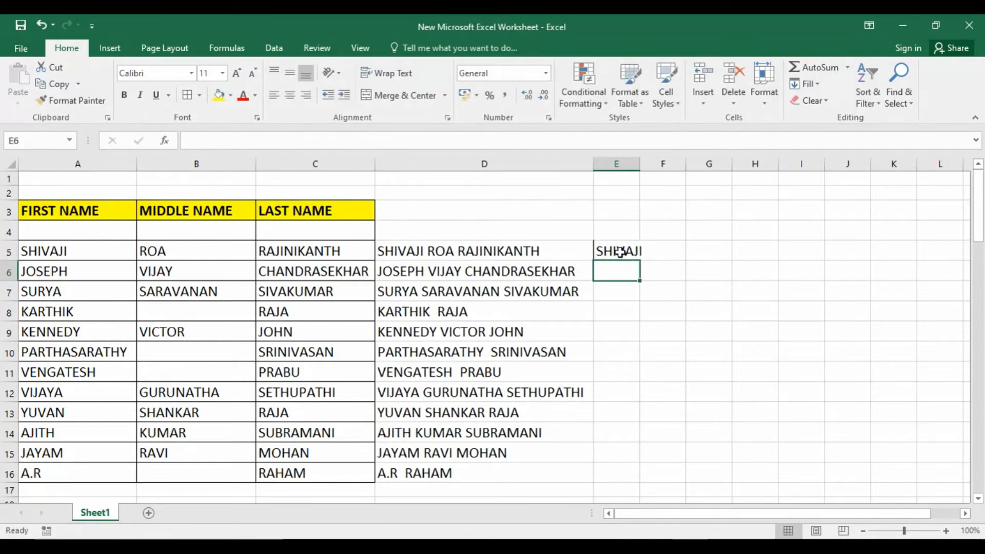
drag(644, 167, 650, 167)
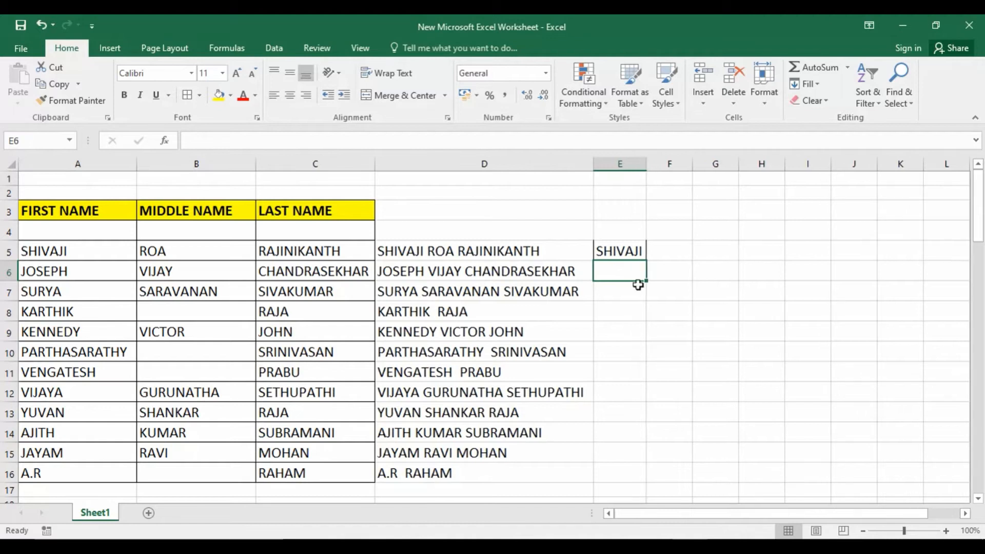
click(635, 251)
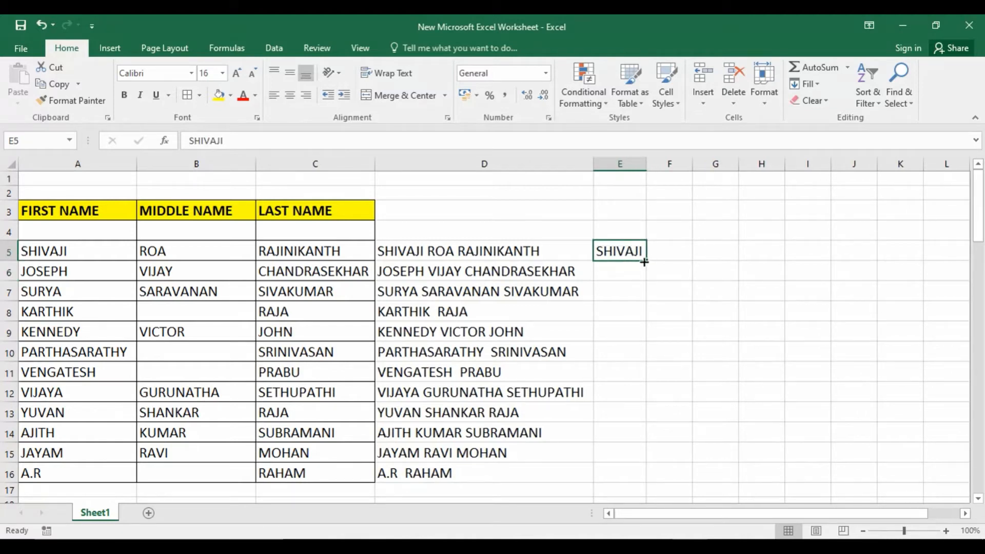
drag(645, 262, 623, 480)
click(655, 491)
click(678, 475)
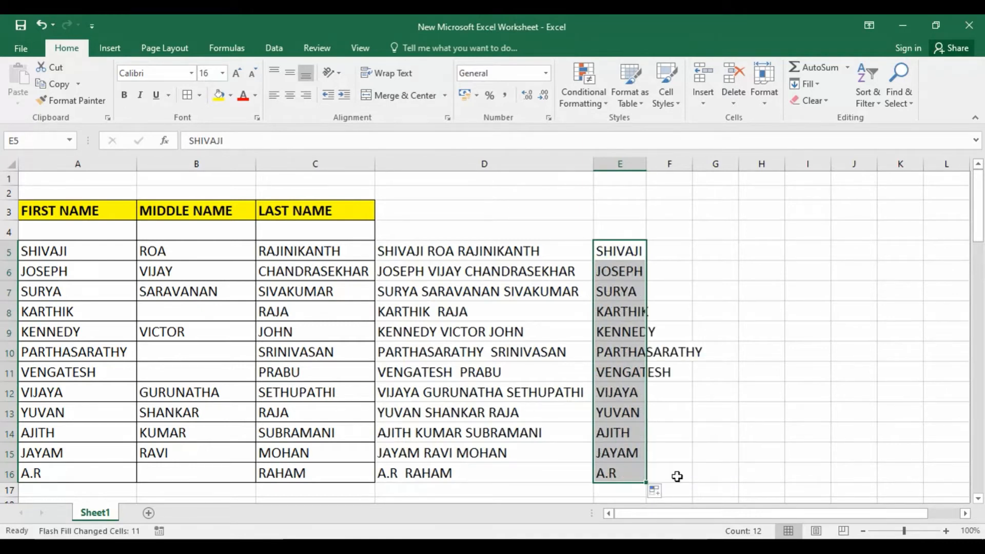
drag(716, 452, 716, 433)
double_click(647, 164)
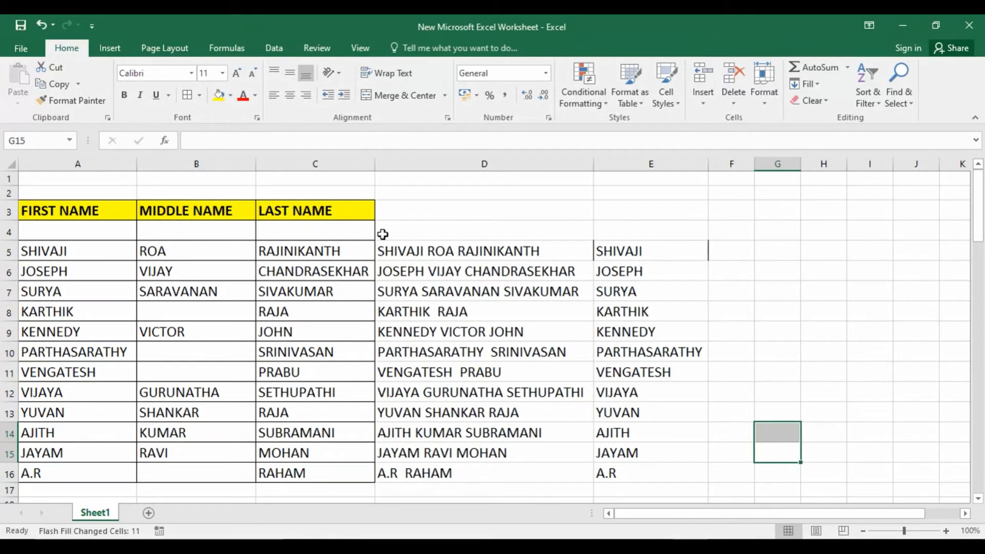
Select D24 beside the age table and set its font size to 16.
scroll(380, 251, down, 4)
scroll(387, 297, down, 2)
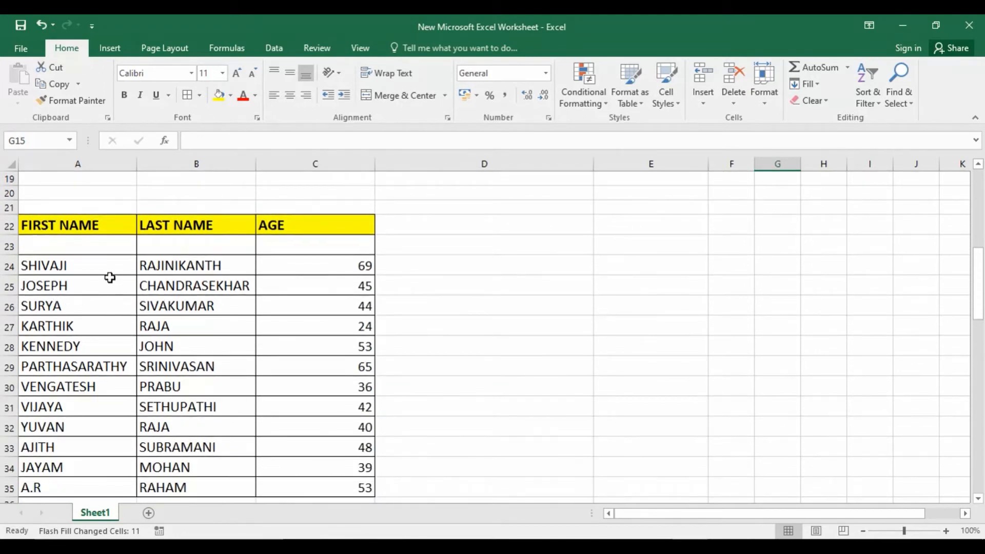
scroll(108, 278, down, 1)
scroll(107, 279, up, 1)
click(421, 261)
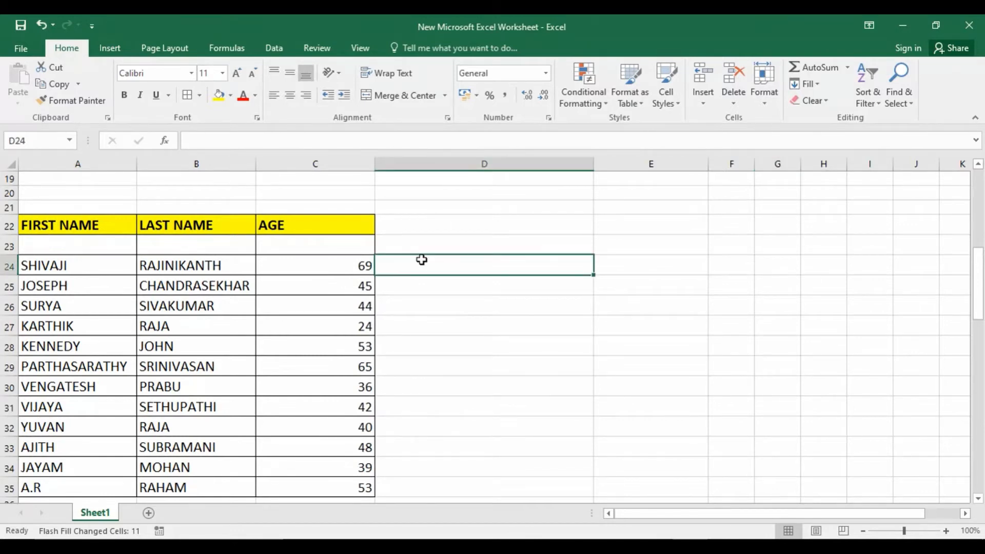
text(sHIVAJI)
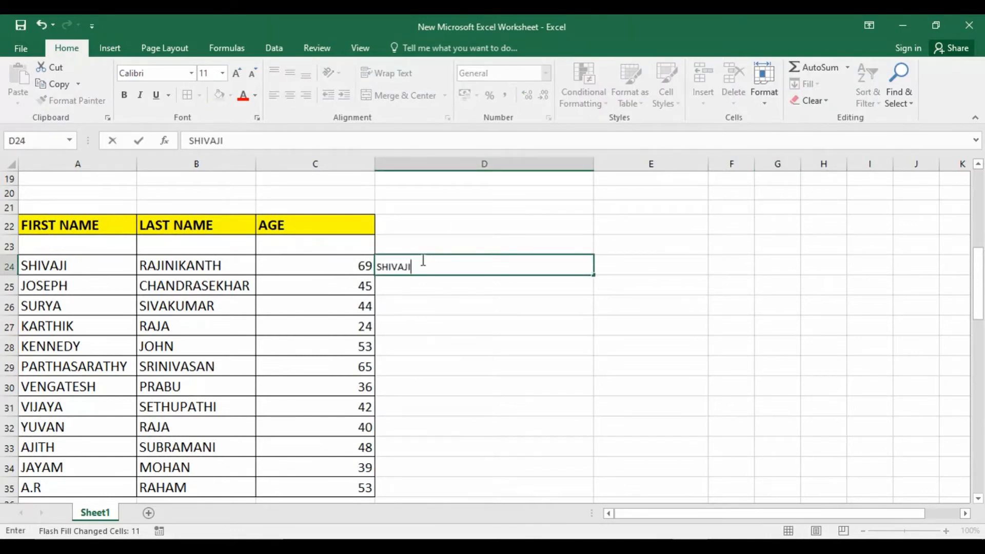
key(BackSpace)
key(BackSpace)
key(BackSpace)
key(BackSpace)
click(223, 74)
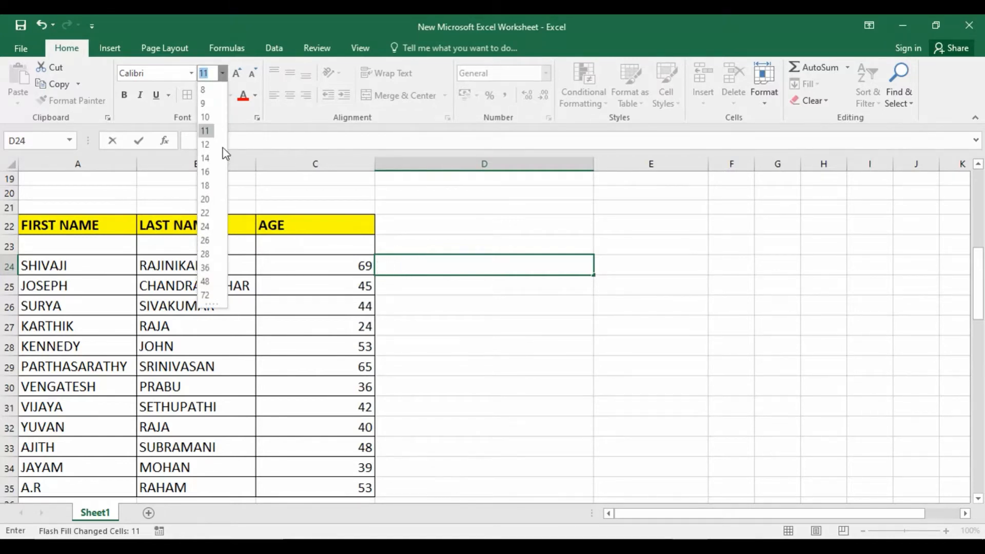
click(211, 172)
Enter 'SHIVAJI RAJINIKANTH, 69' in D24.
text(S)
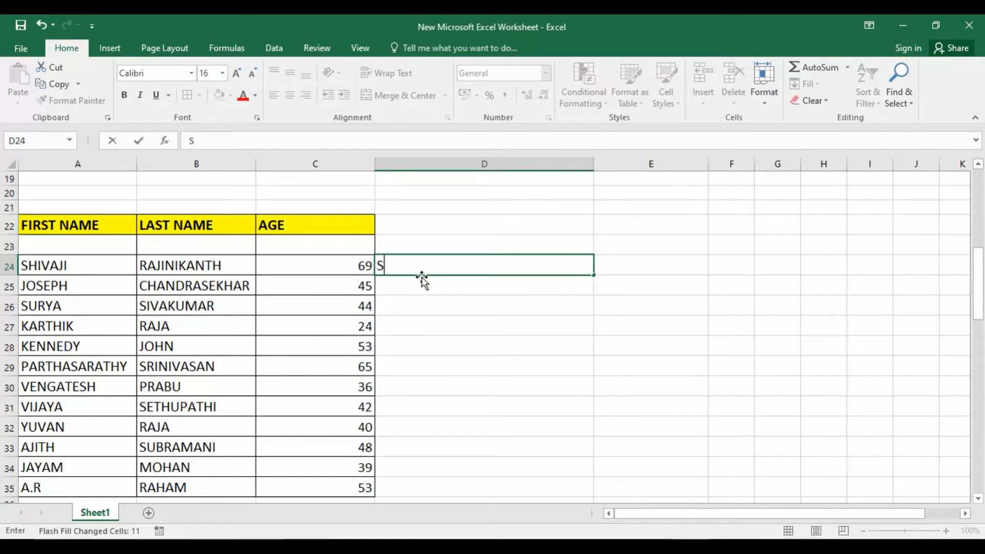
text(HIVAJI RAJINIKANTH)
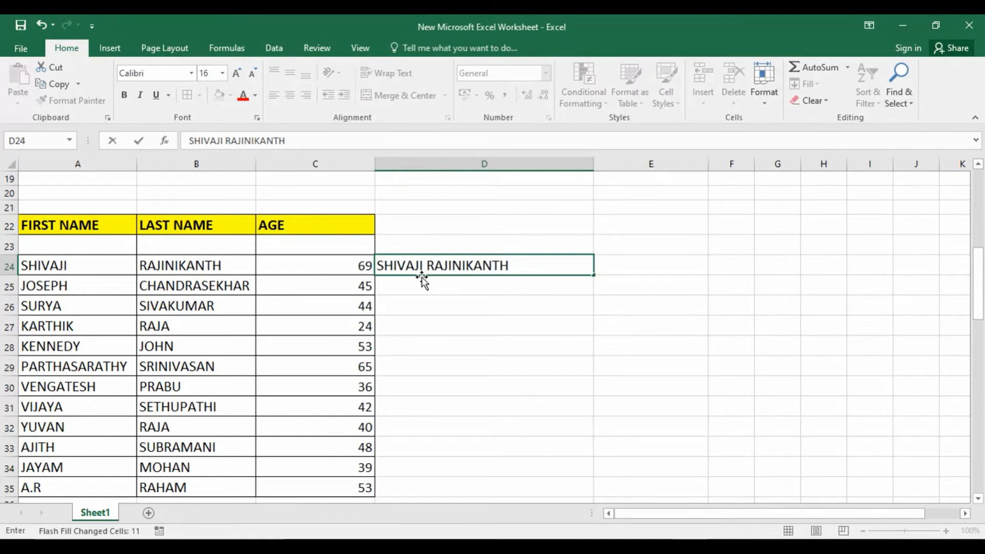
text(, 69)
key(Return)
Flash Fill name-and-age text from D24 to D35, JOSEPH CHANDRASEKHAR, 45 through A.R RAHAM, 53.
click(437, 267)
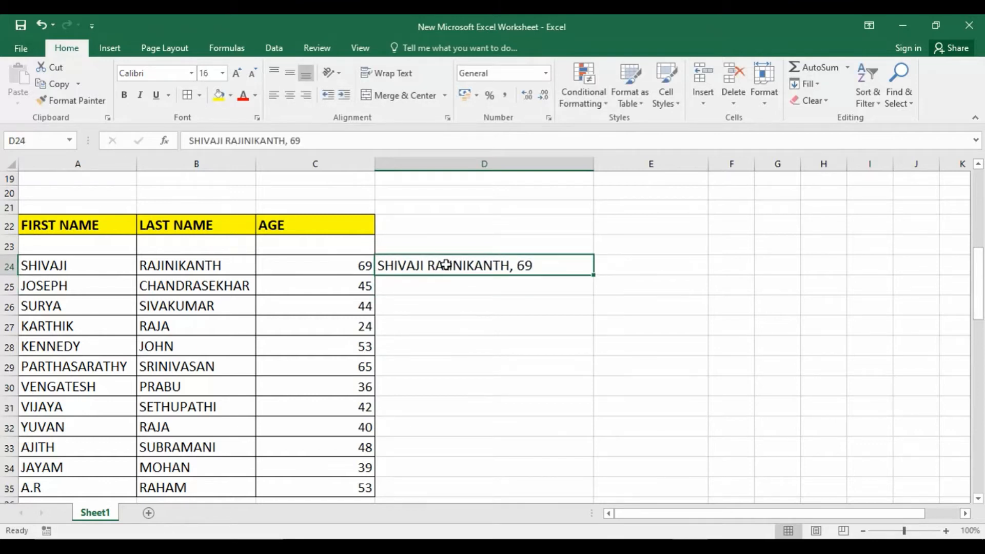
drag(594, 275, 575, 492)
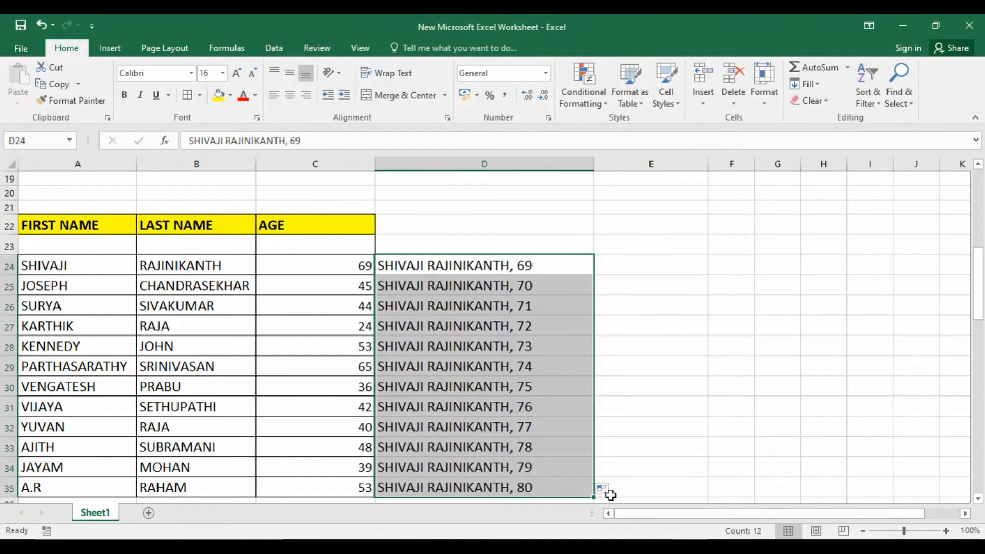
click(609, 490)
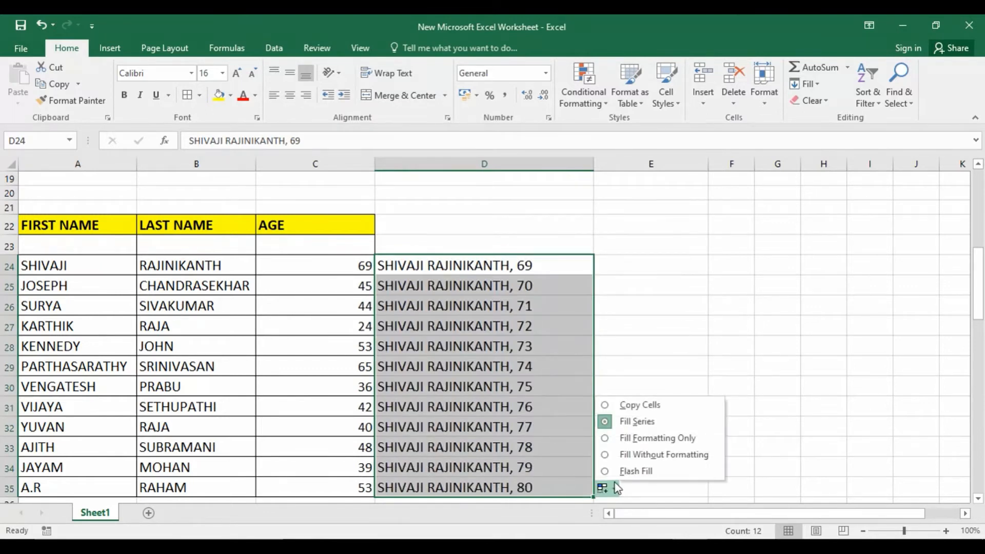
click(621, 473)
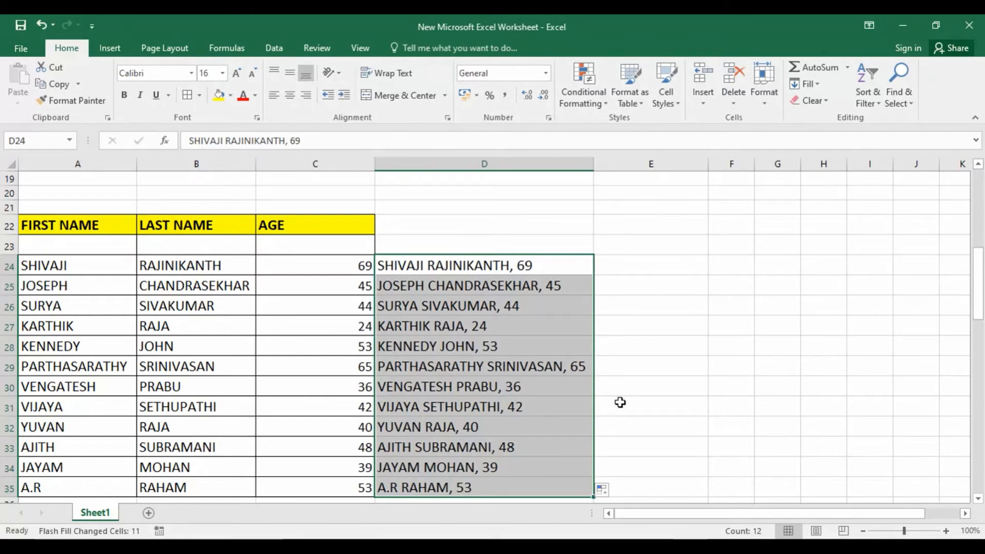
scroll(642, 442, down, 2)
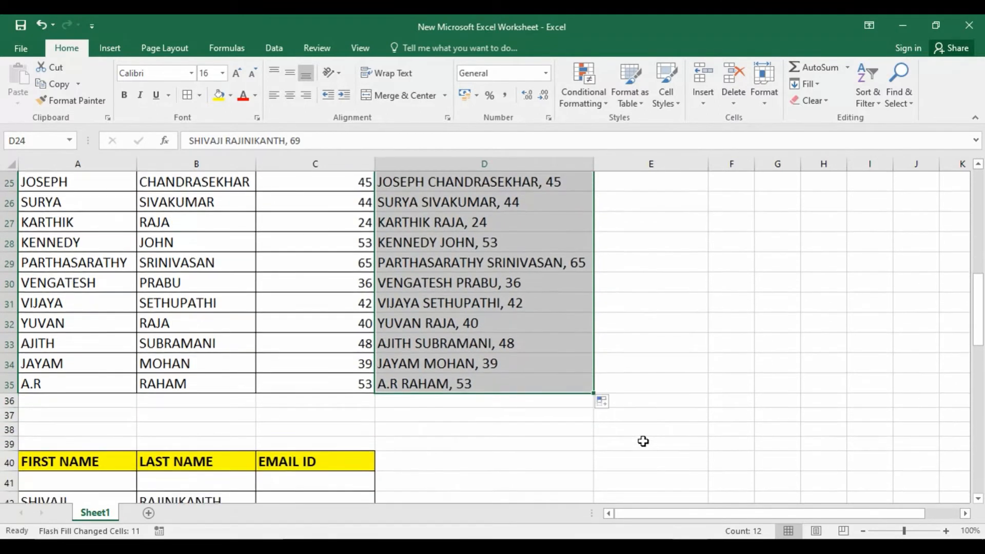
scroll(644, 442, up, 1)
click(627, 223)
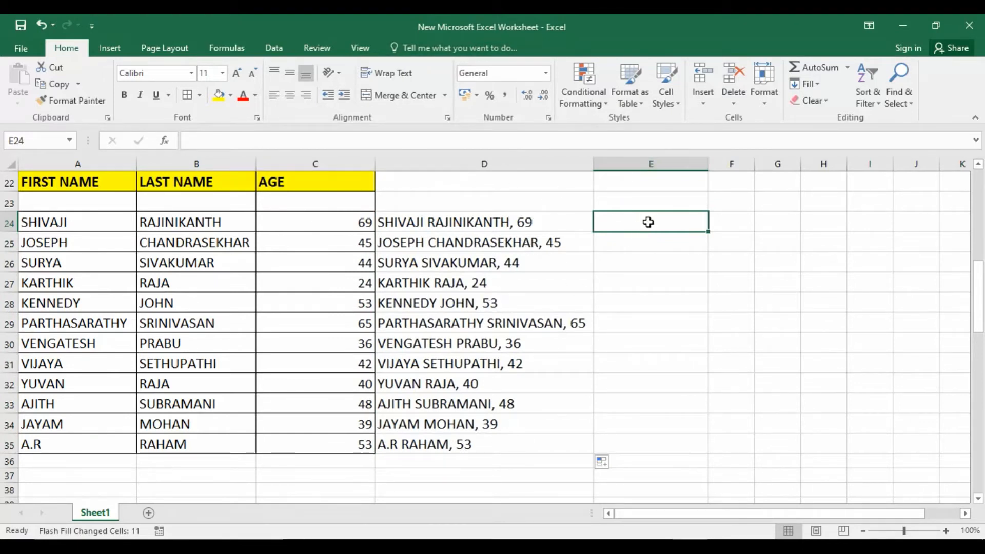
Enter ages 69 and 45 in E24:E25, then Flash Fill the ages down to E35.
text(60)
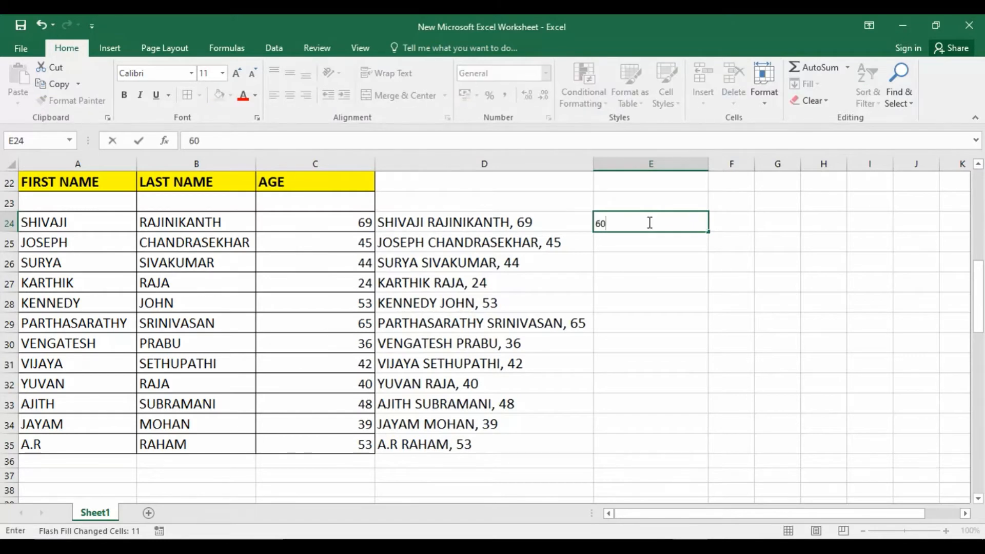
key(Return)
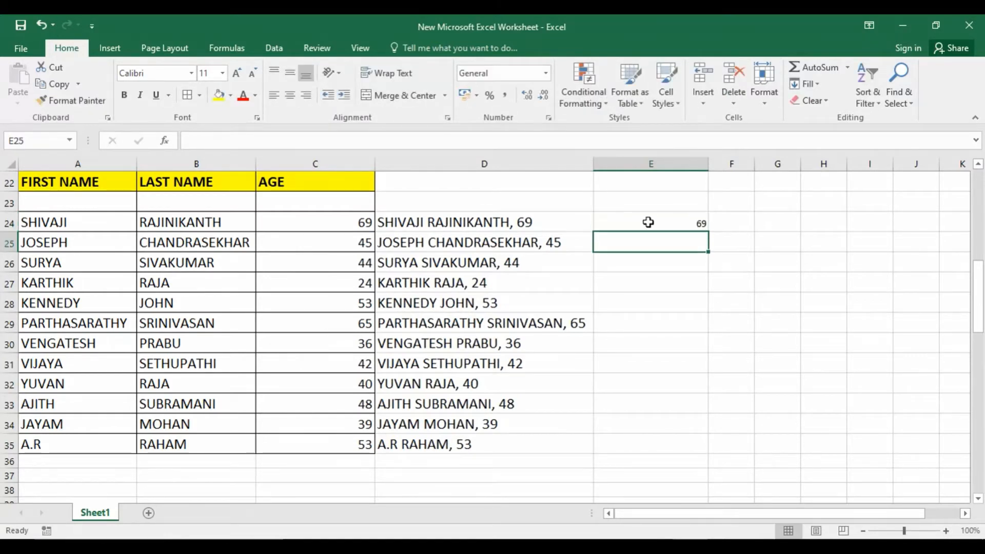
text(45)
key(Return)
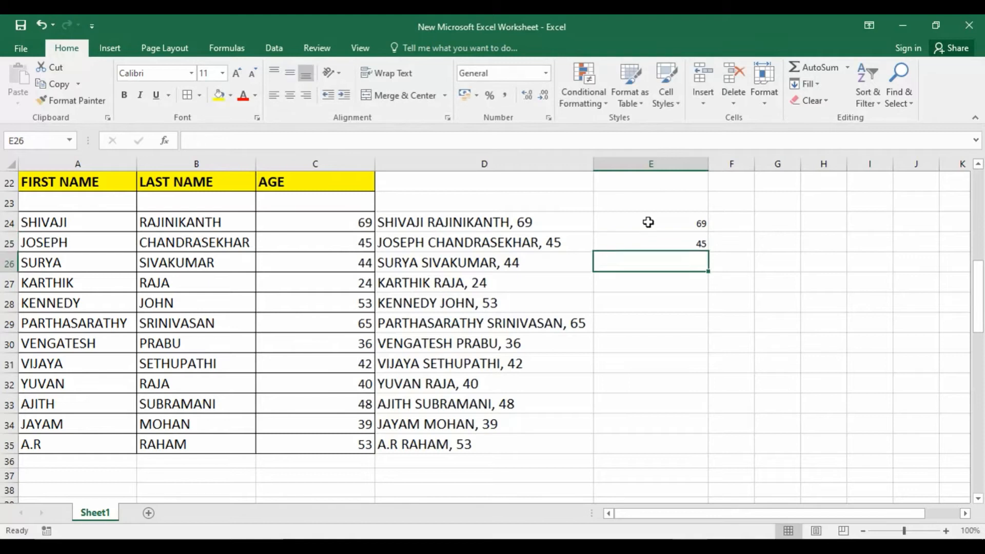
click(649, 221)
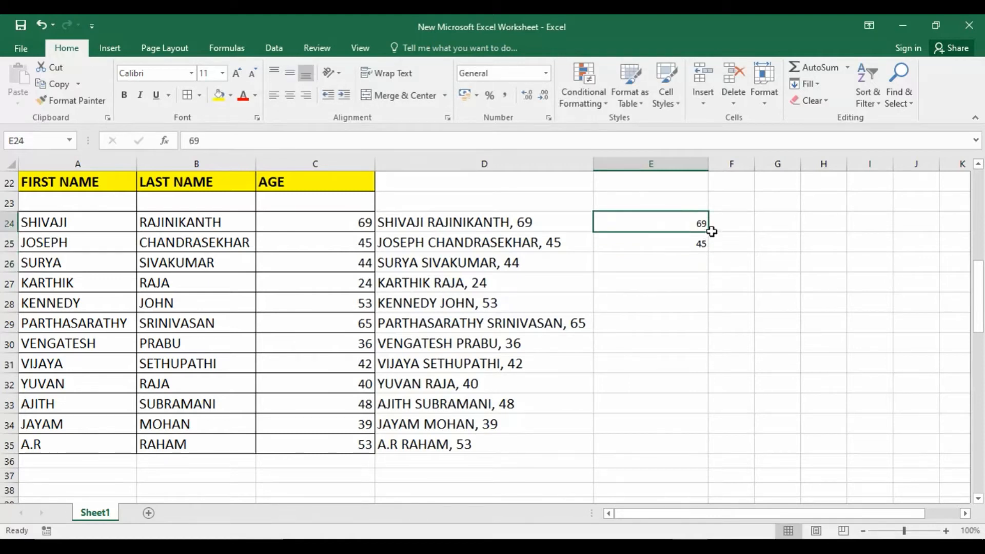
drag(684, 224, 676, 449)
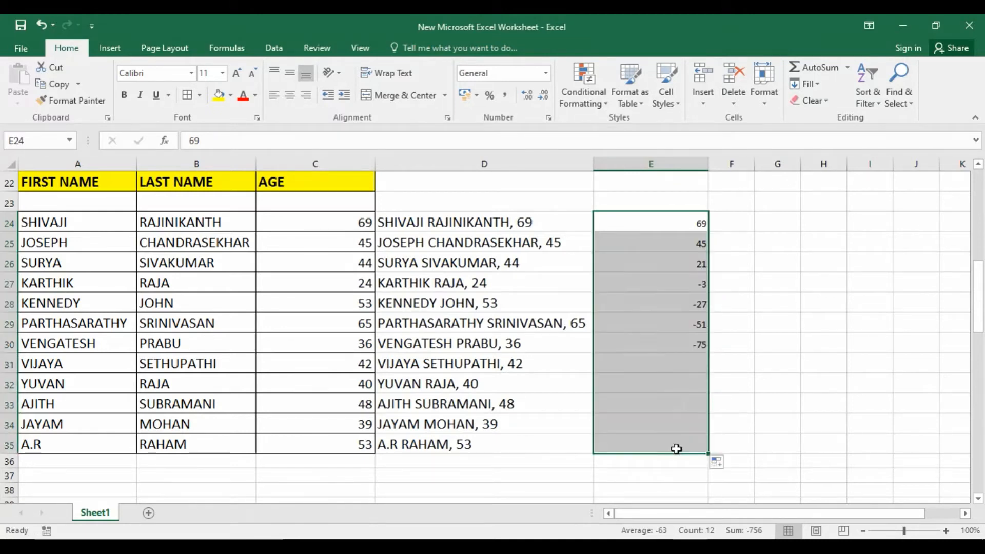
click(729, 463)
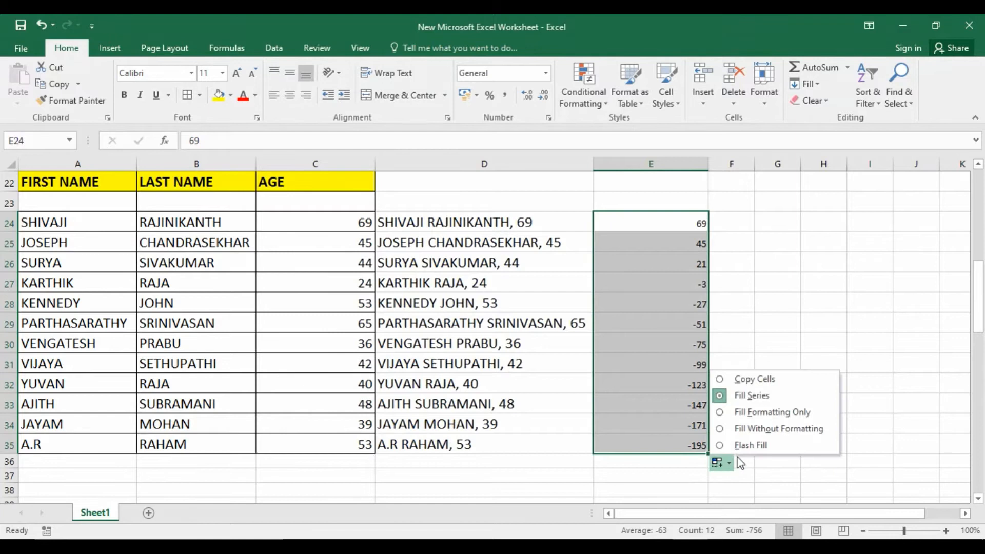
click(744, 445)
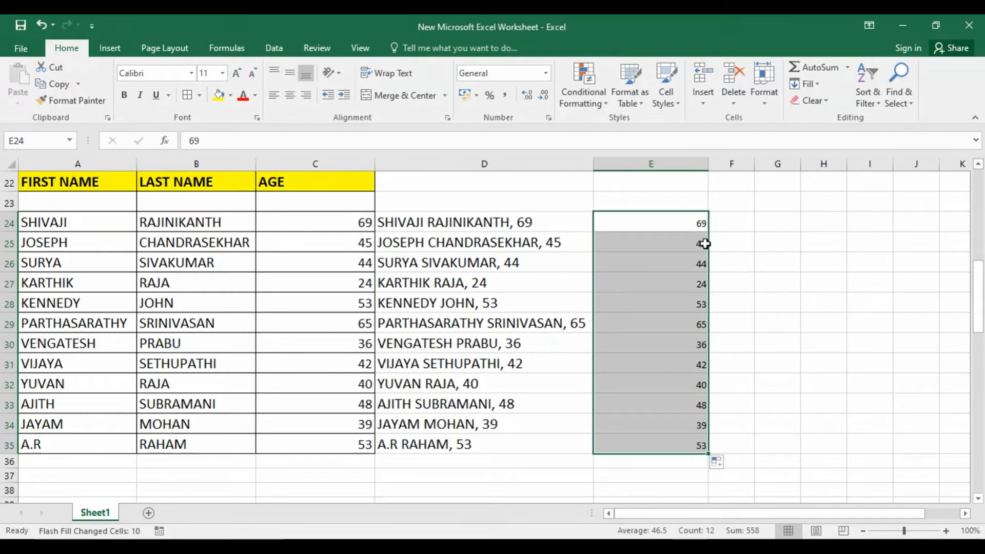
click(683, 229)
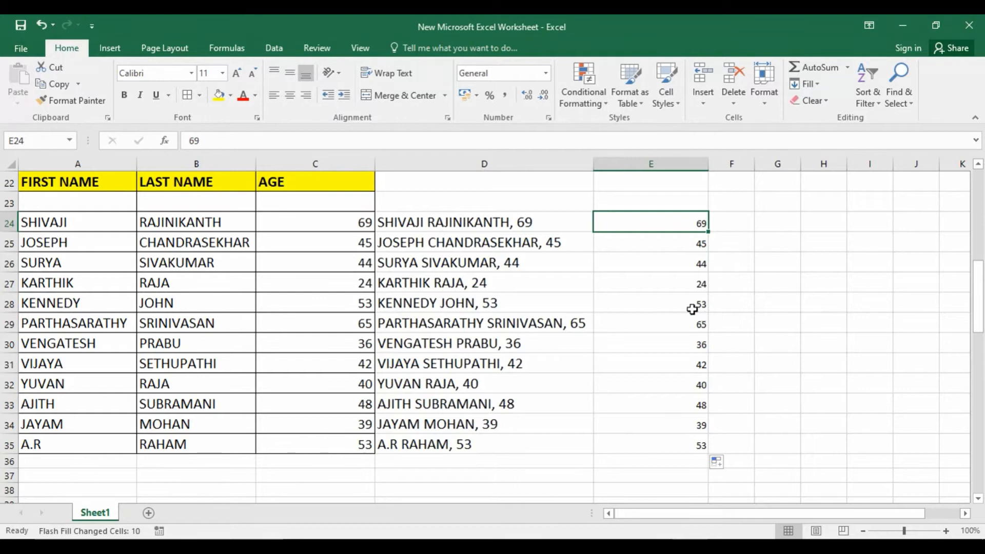
scroll(698, 313, down, 5)
scroll(690, 309, down, 1)
scroll(690, 310, up, 1)
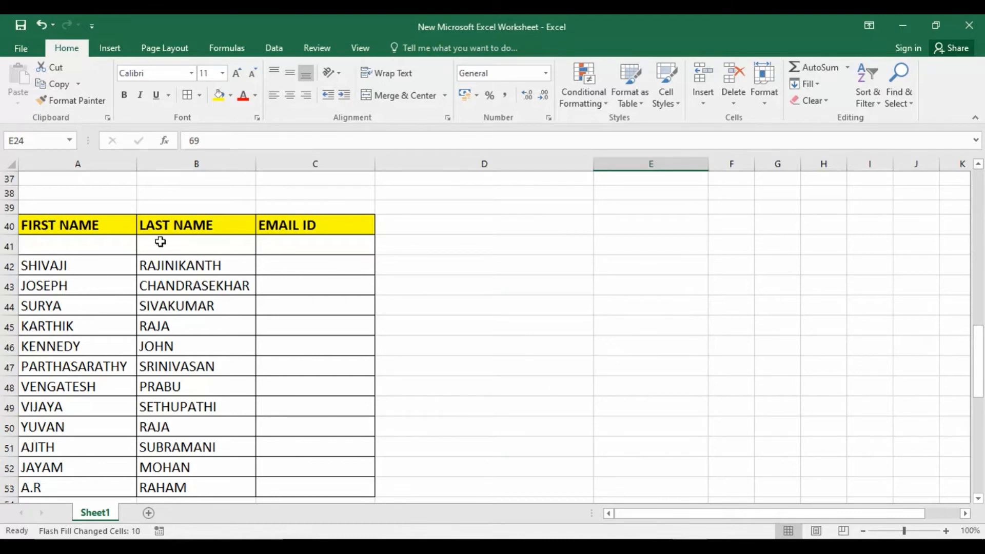
click(281, 267)
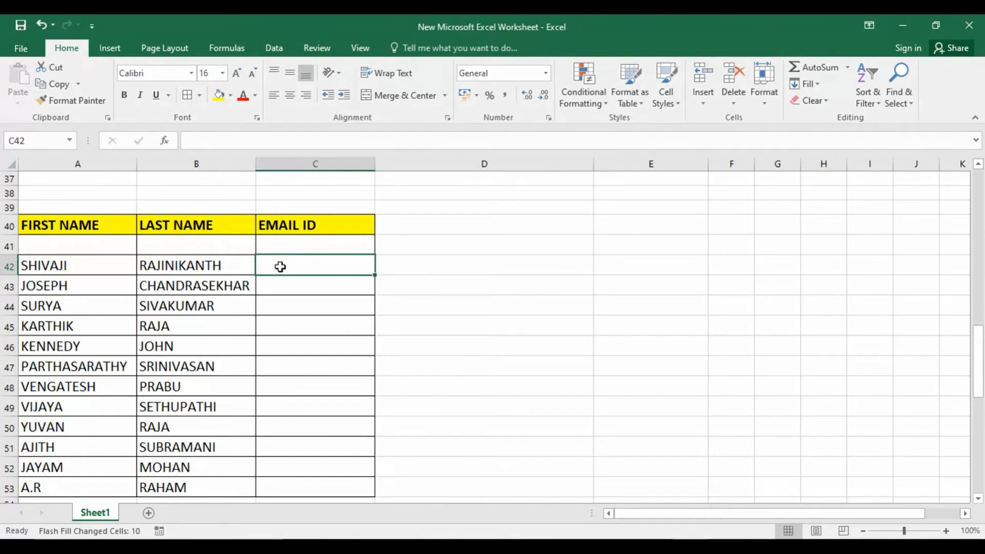
scroll(280, 267, down, 1)
scroll(282, 268, up, 1)
text(SHIVAJ)
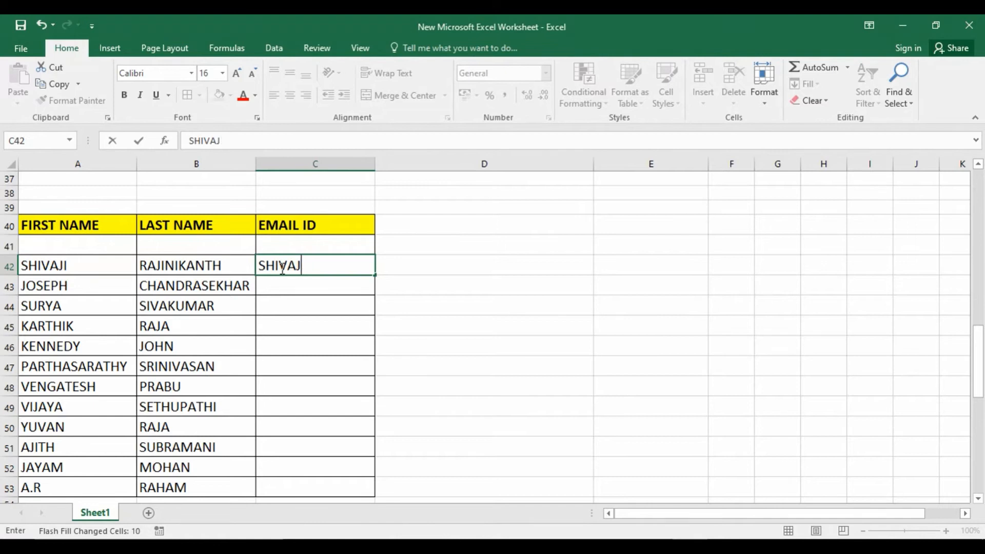
key(BackSpace)
key(BackSpace)
key(BackSpace)
key(BackSpace)
key(BackSpace)
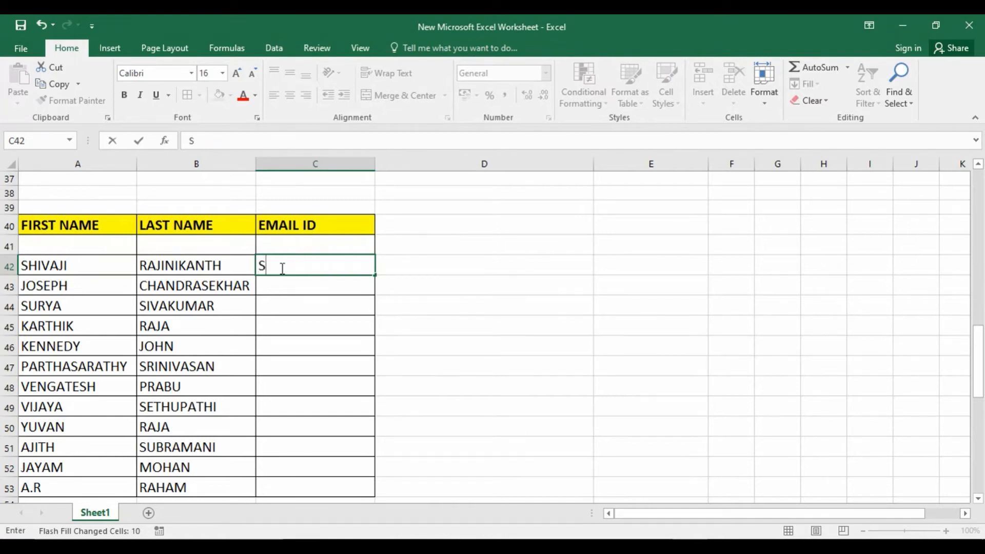
text(shivajirajin)
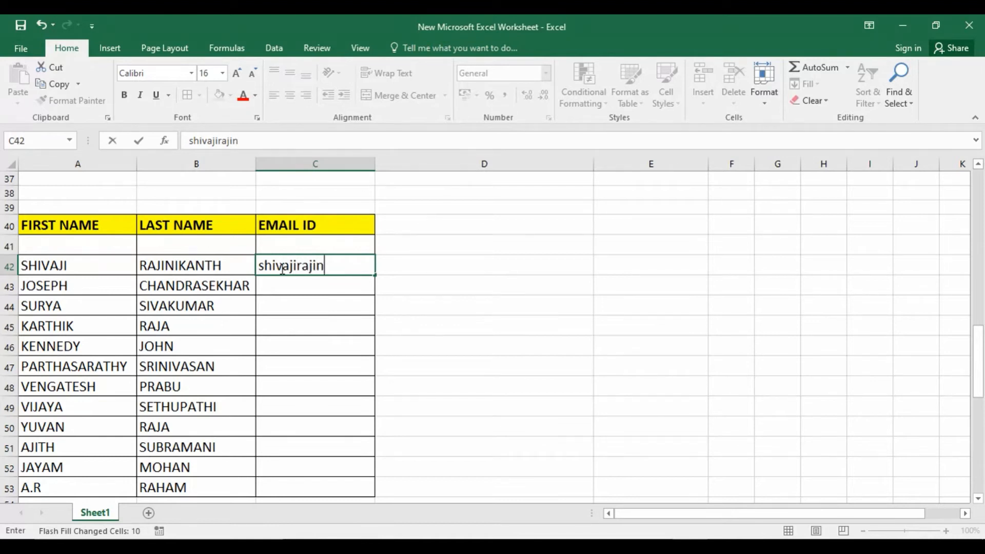
text(ikanth@com)
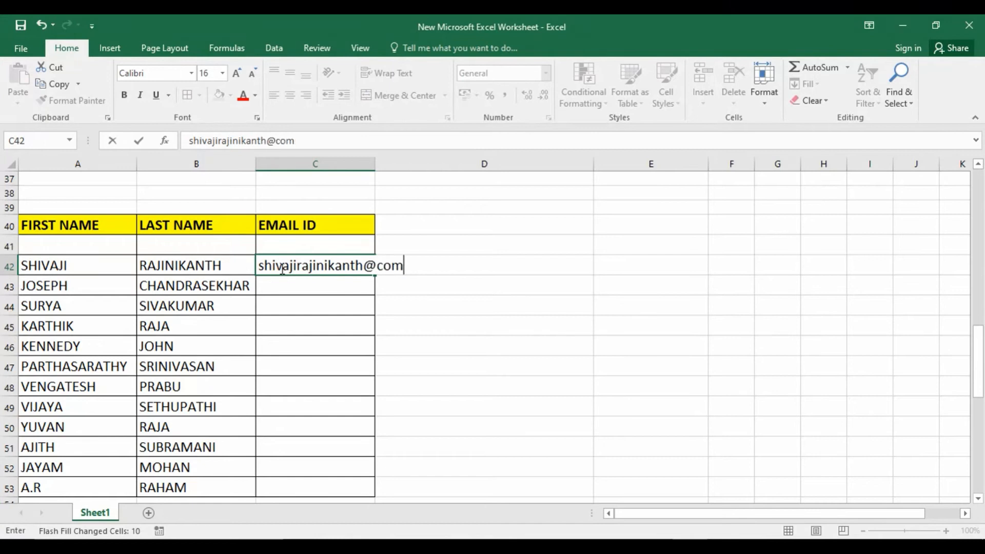
text(pany.com)
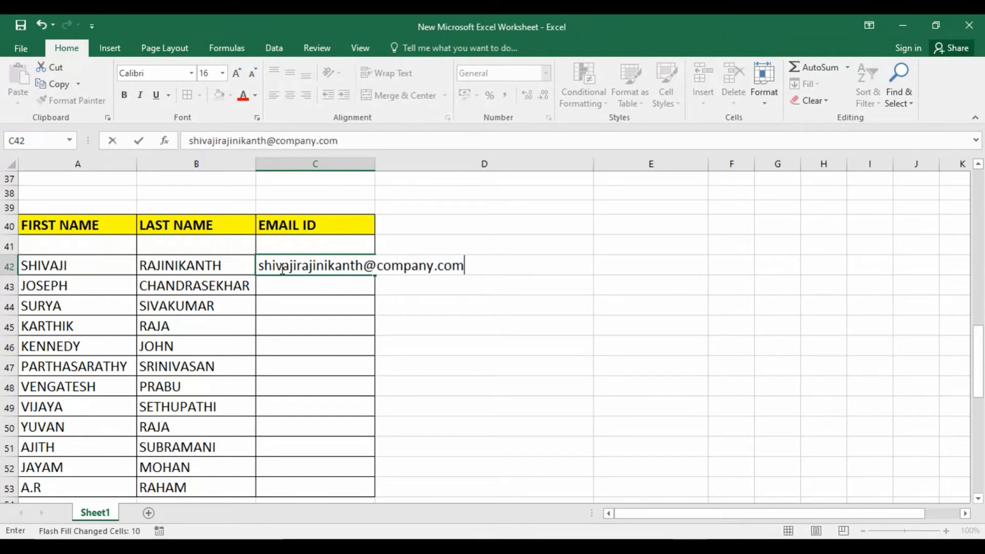
click(380, 164)
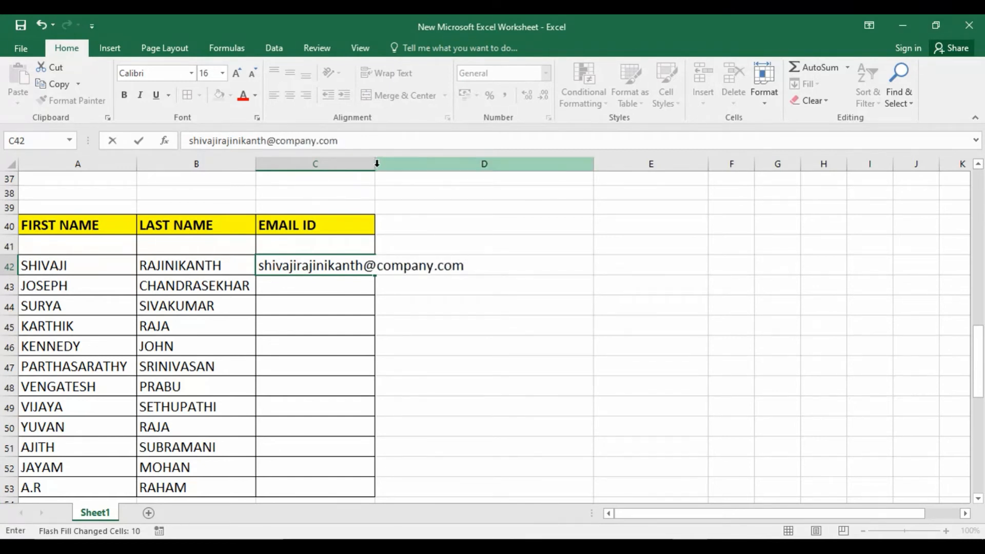
double_click(375, 163)
Flash Fill the company emails from C42 down to C53 and autofit column C again.
click(371, 284)
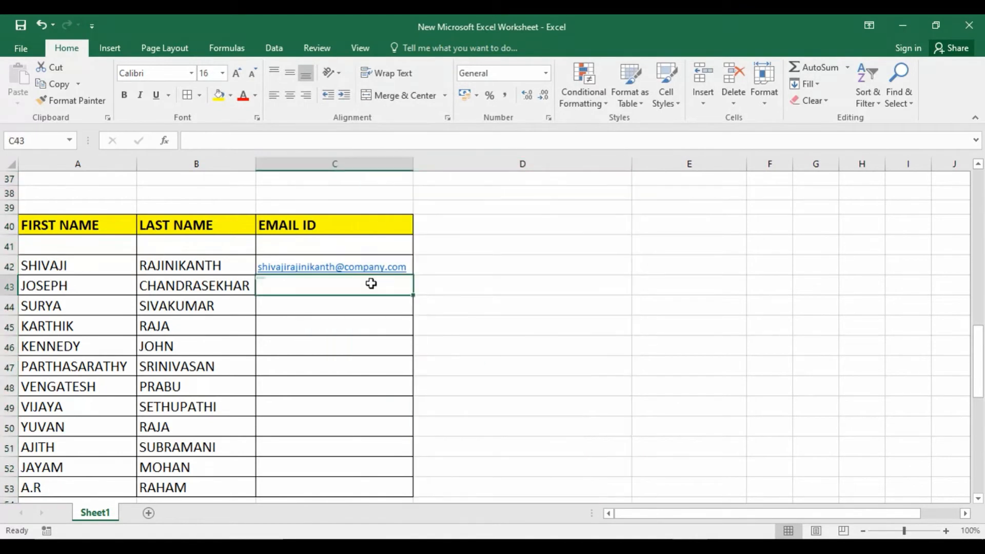
click(375, 260)
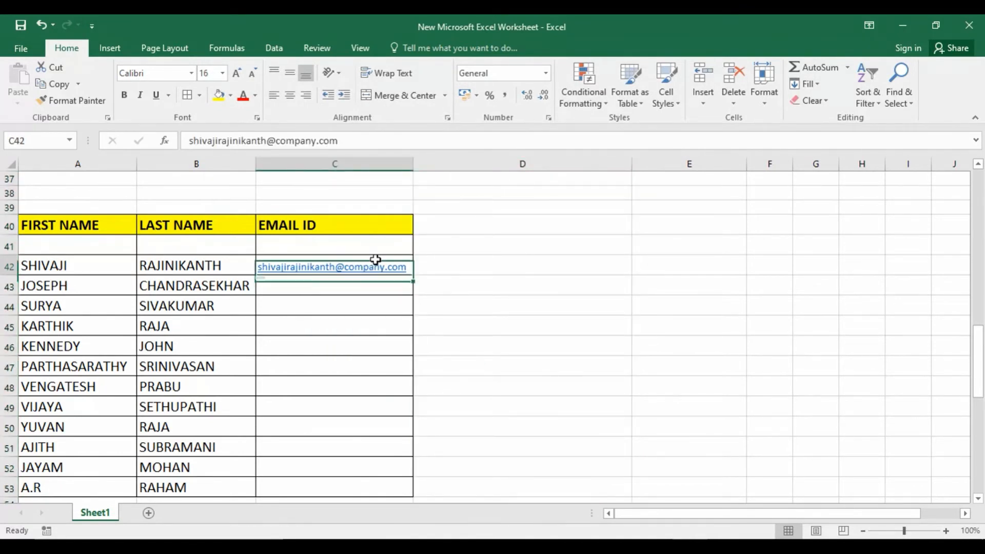
scroll(402, 279, down, 1)
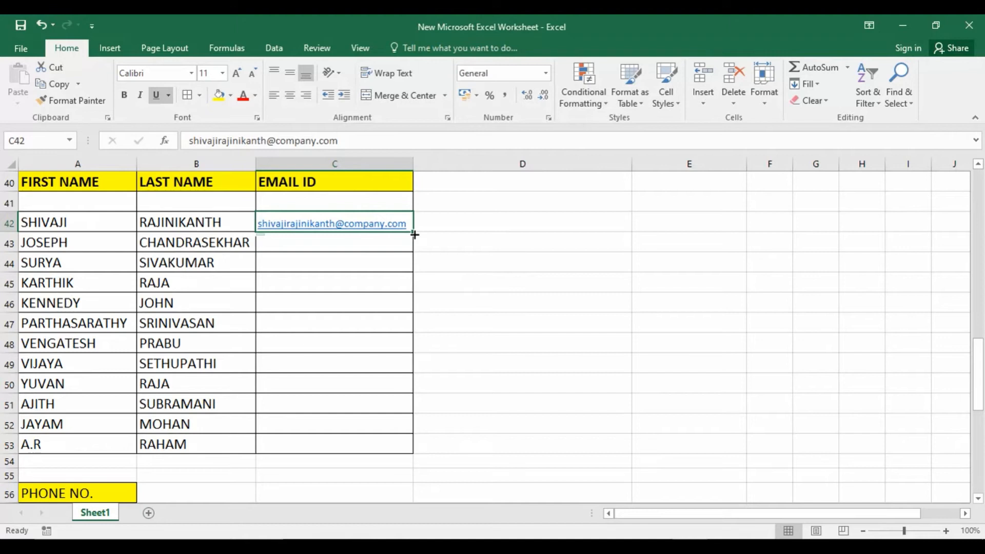
drag(414, 232, 423, 455)
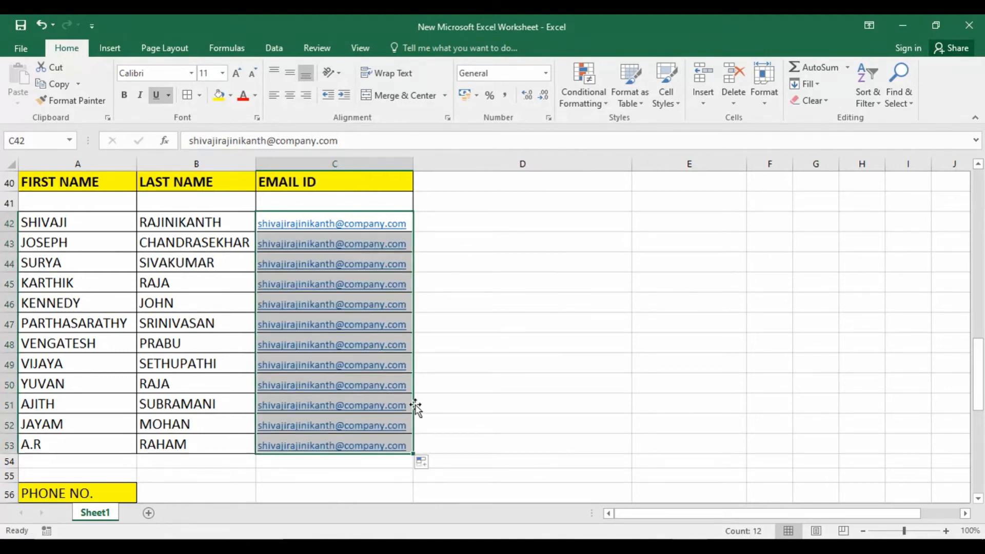
click(435, 465)
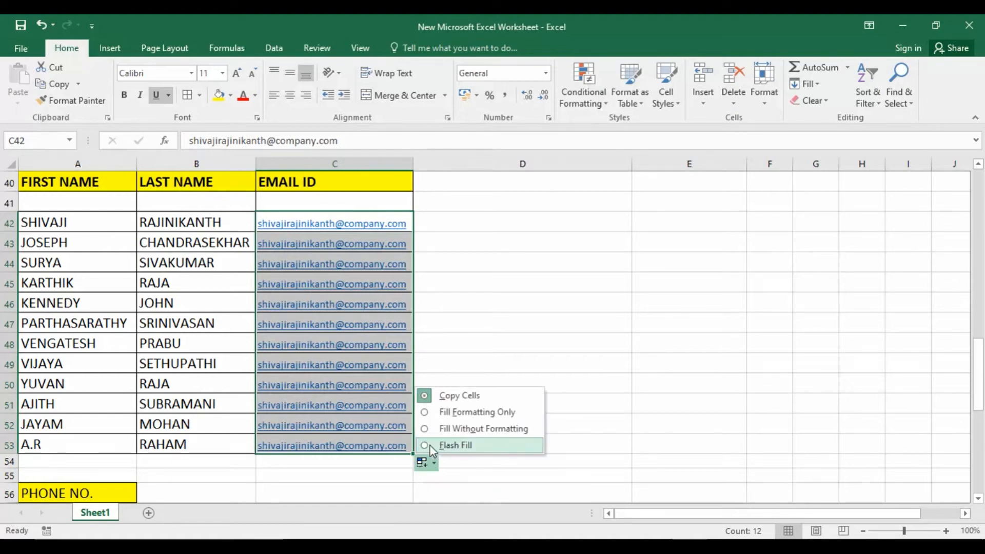
click(444, 446)
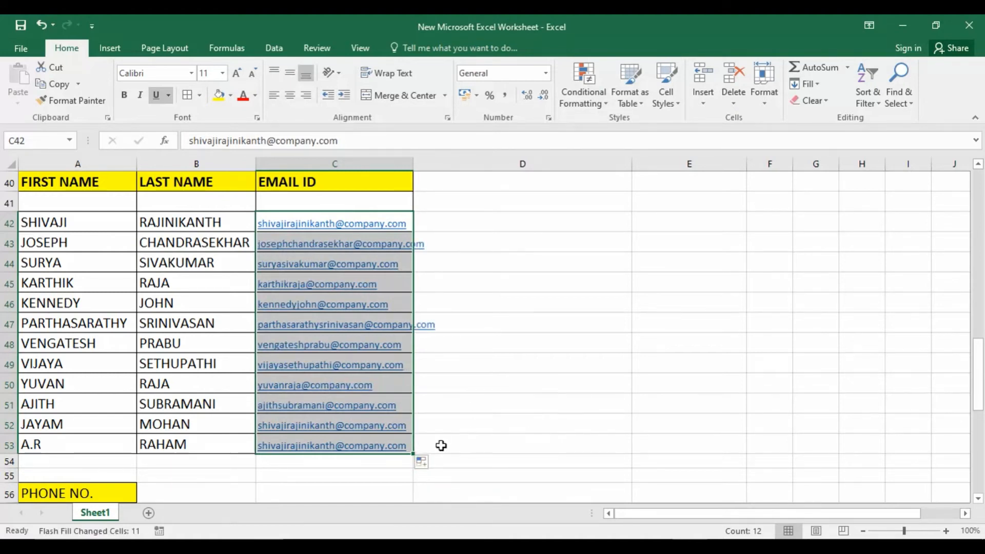
double_click(411, 163)
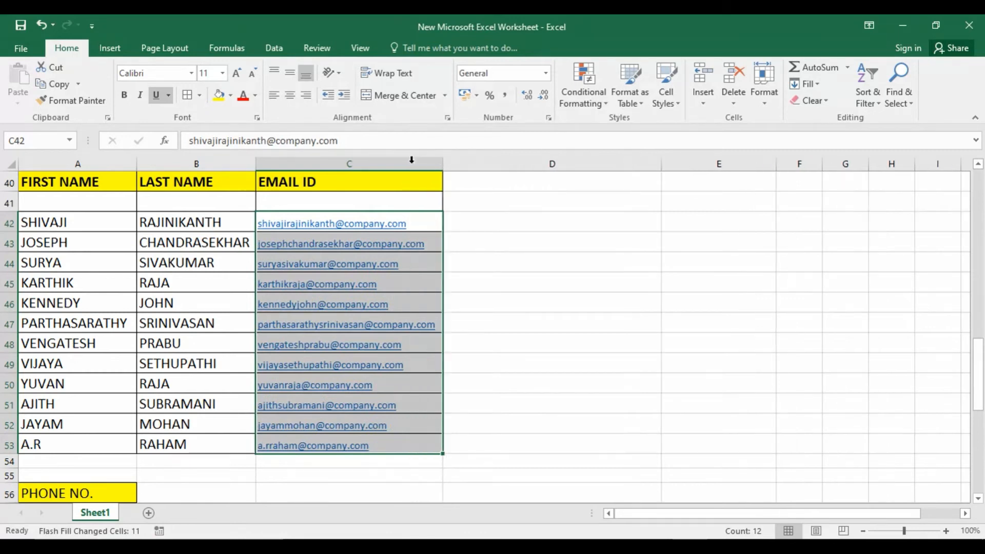
click(512, 248)
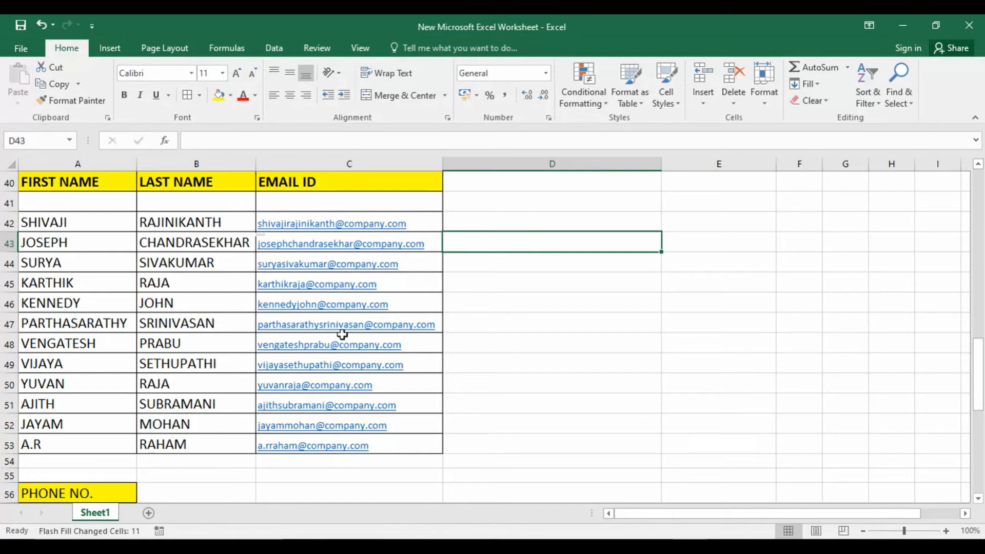
Enter the full name SHIVAJI RAJINIKANTH in D42 as the example.
click(486, 219)
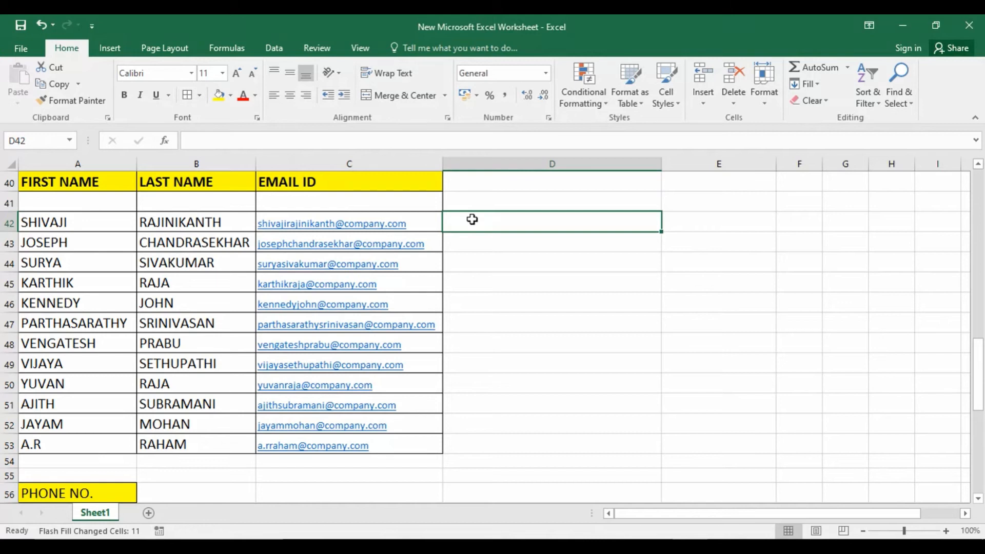
text(SHIVAJIRA)
key(BackSpace)
key(BackSpace)
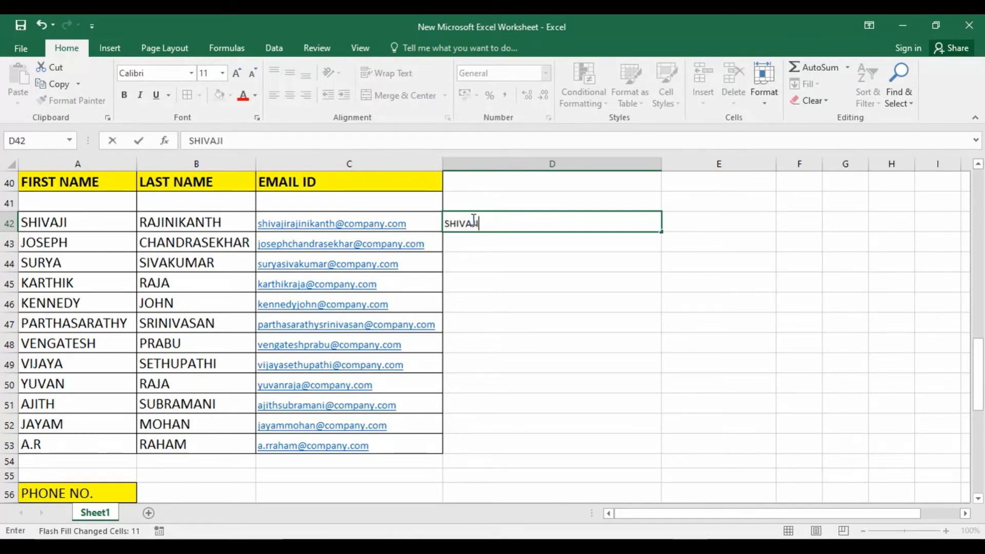
text(RAJINIKANTH)
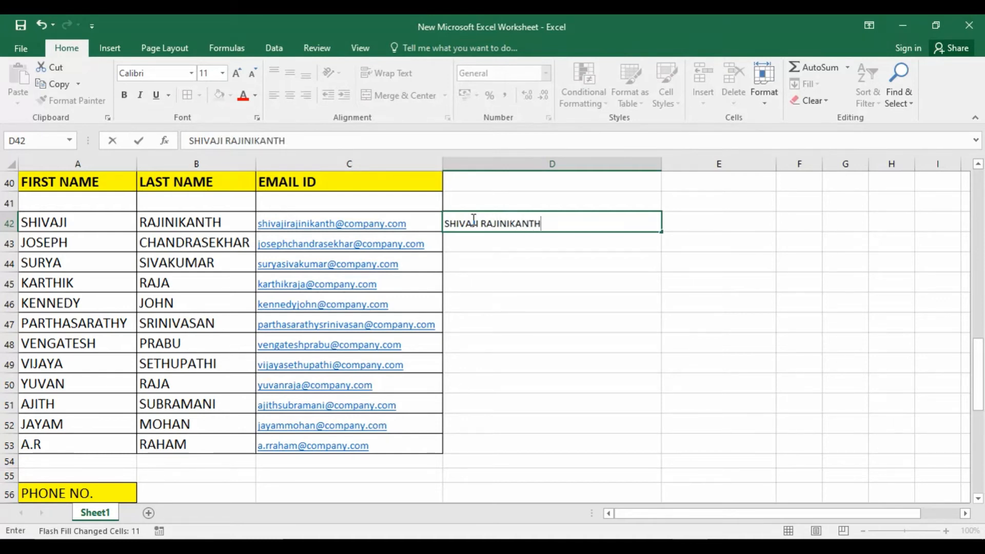
key(Return)
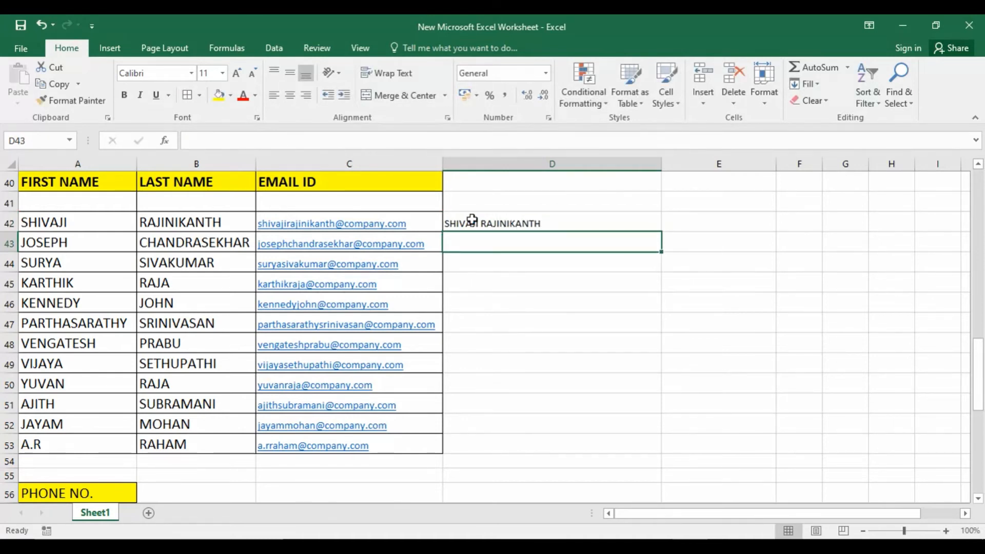
Flash Fill the capitalised full names from D42 down to D53.
click(472, 220)
drag(662, 231, 660, 452)
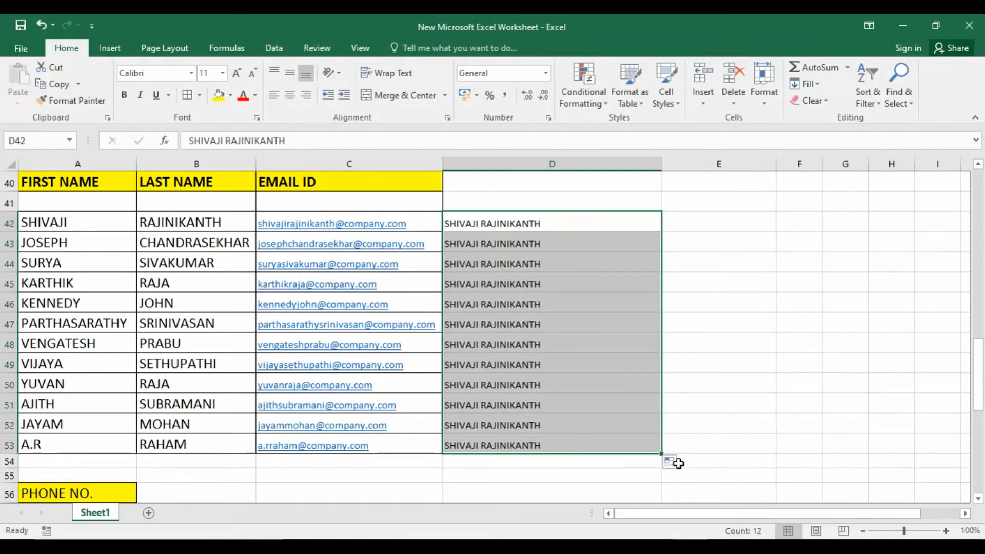
click(673, 462)
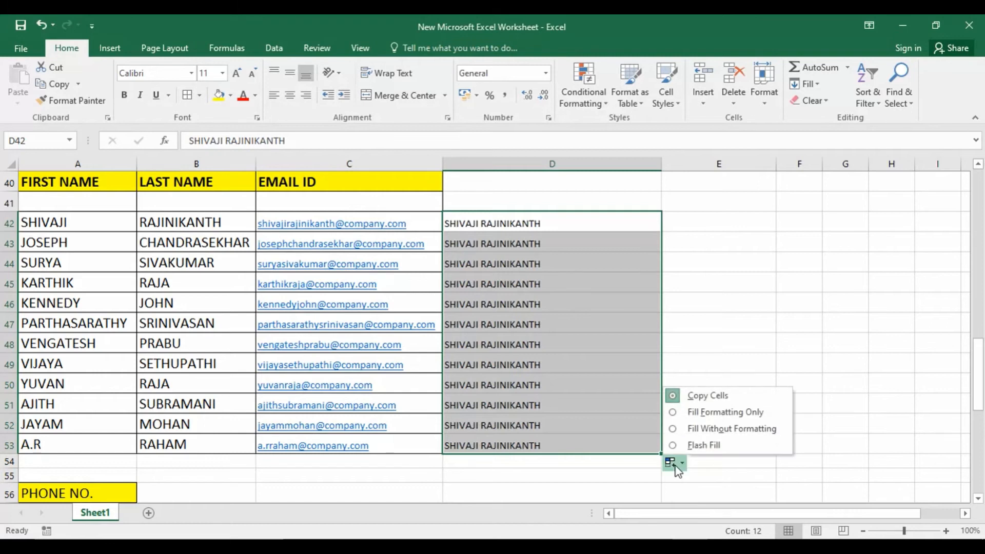
click(695, 445)
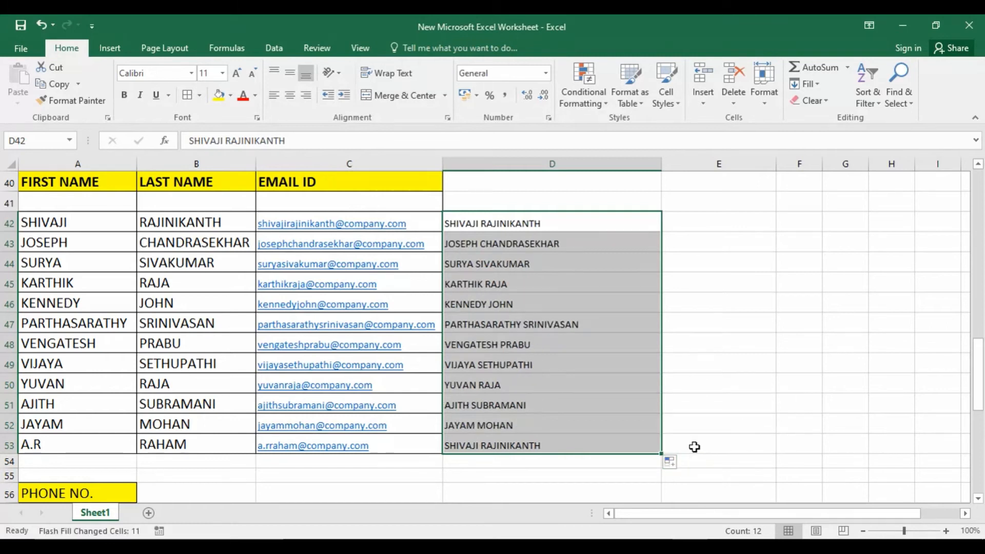
click(733, 350)
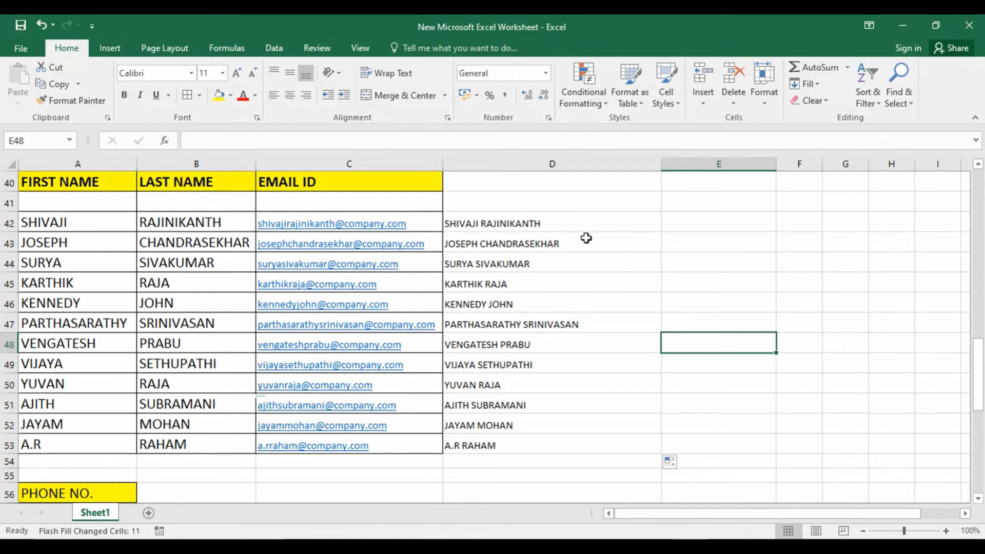
click(542, 227)
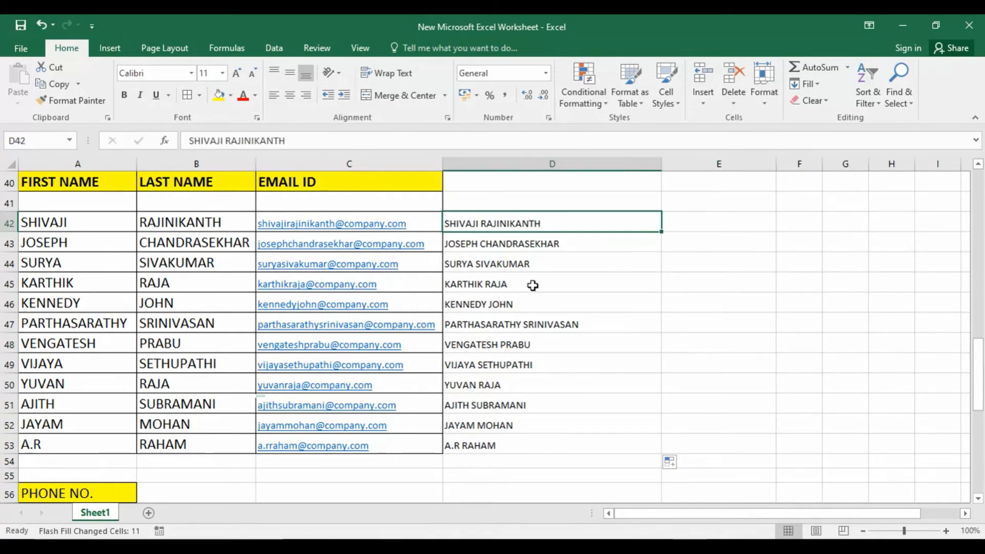
click(798, 229)
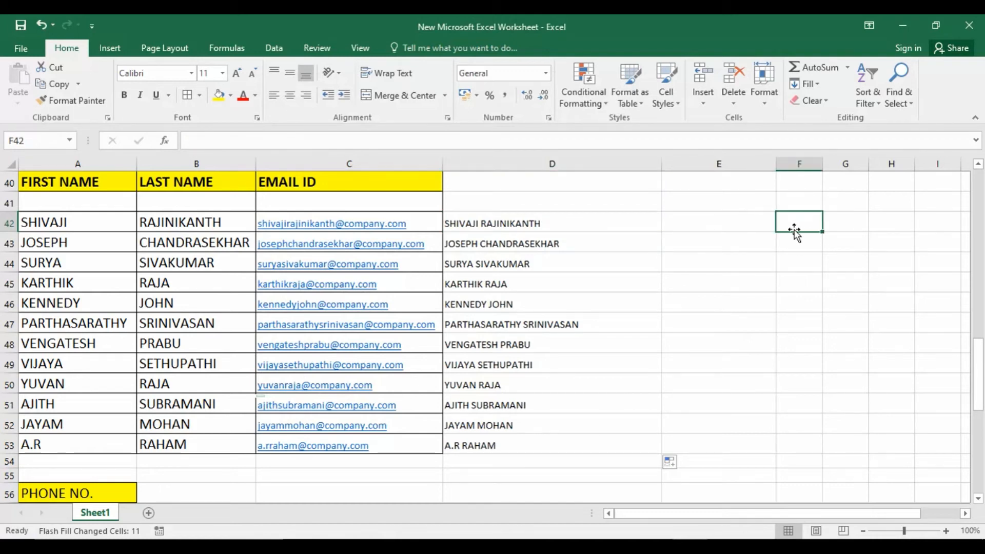
text(S)
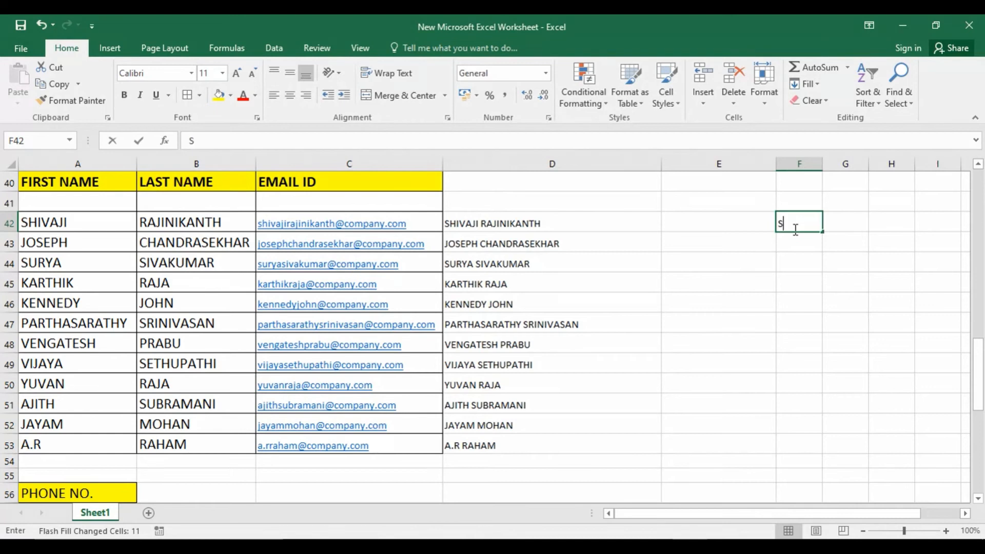
text(HIVAJI)
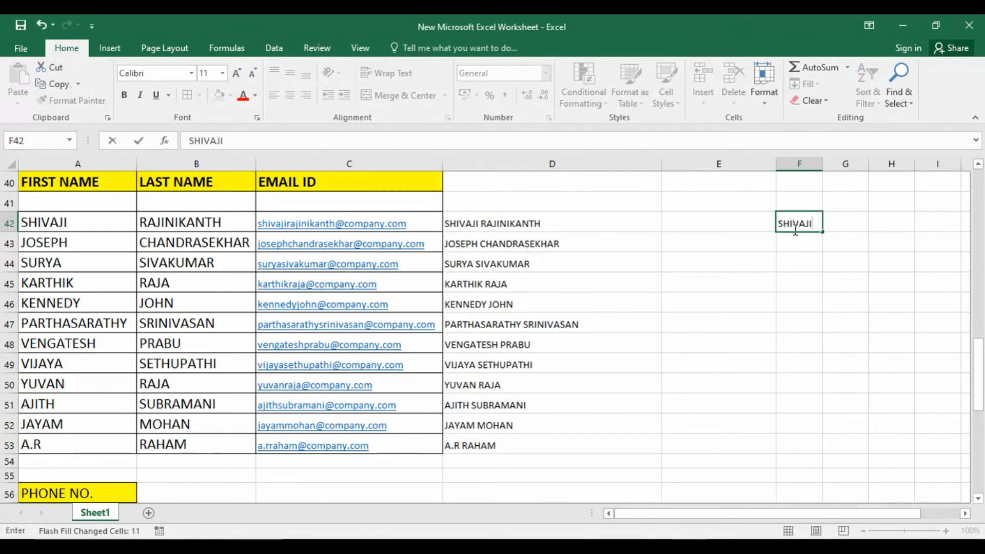
key(Return)
click(813, 222)
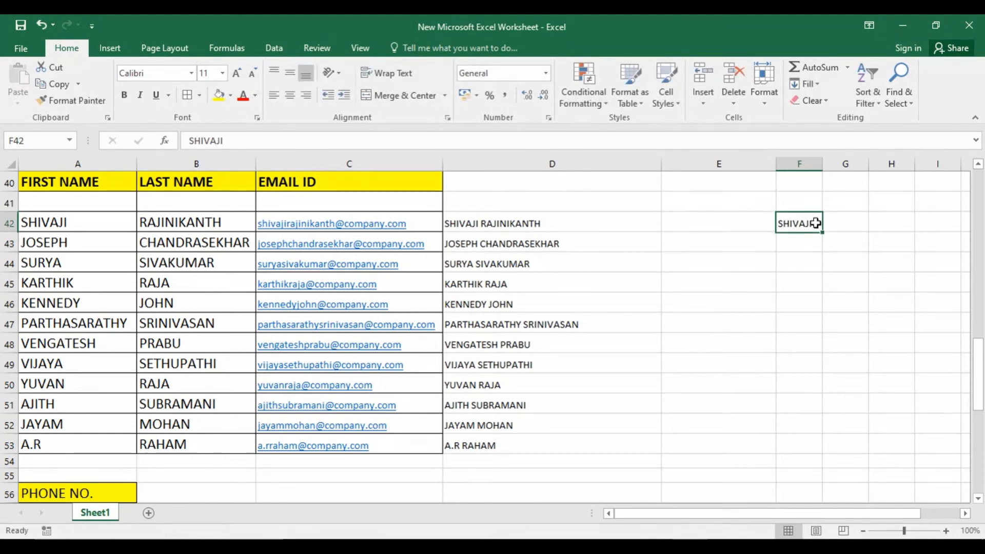
drag(823, 231, 832, 454)
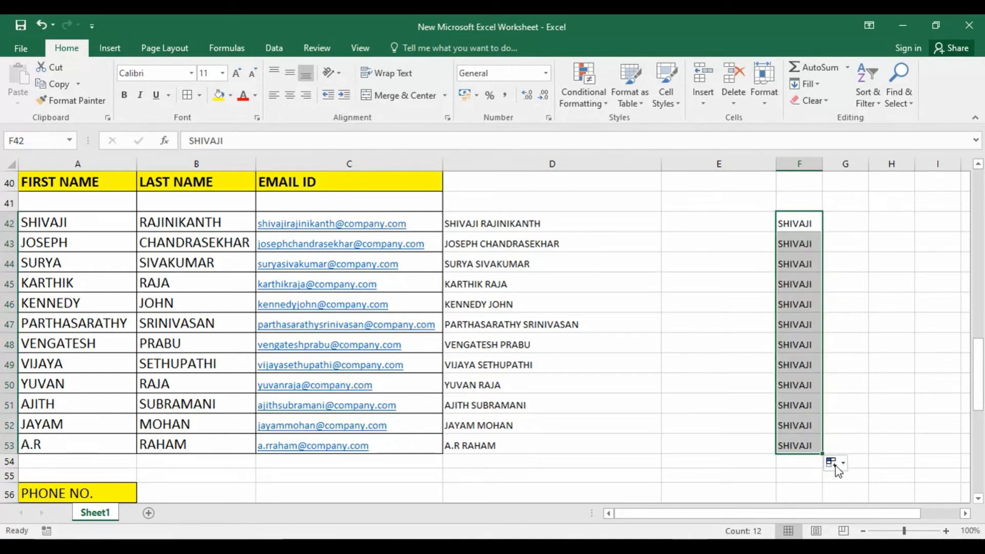
click(832, 463)
click(844, 447)
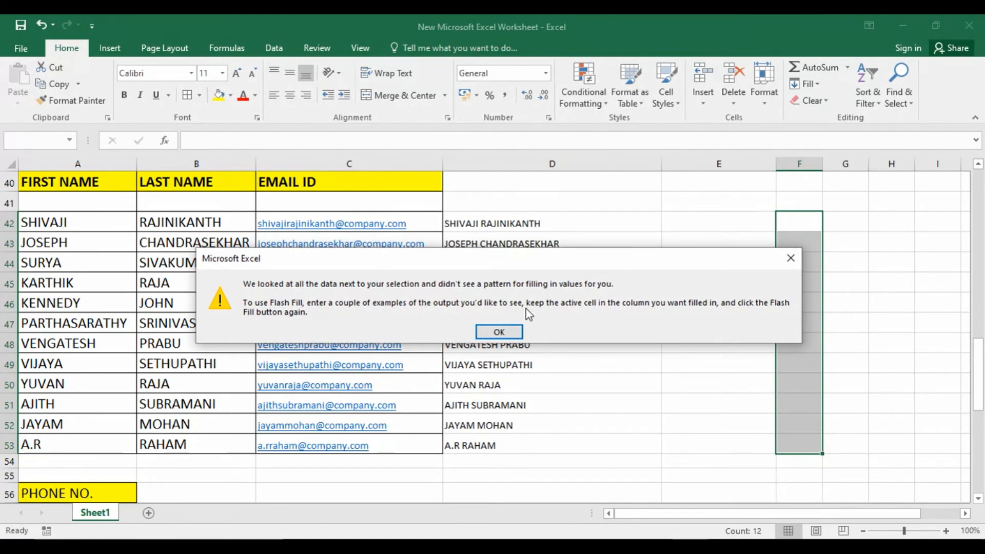
click(500, 332)
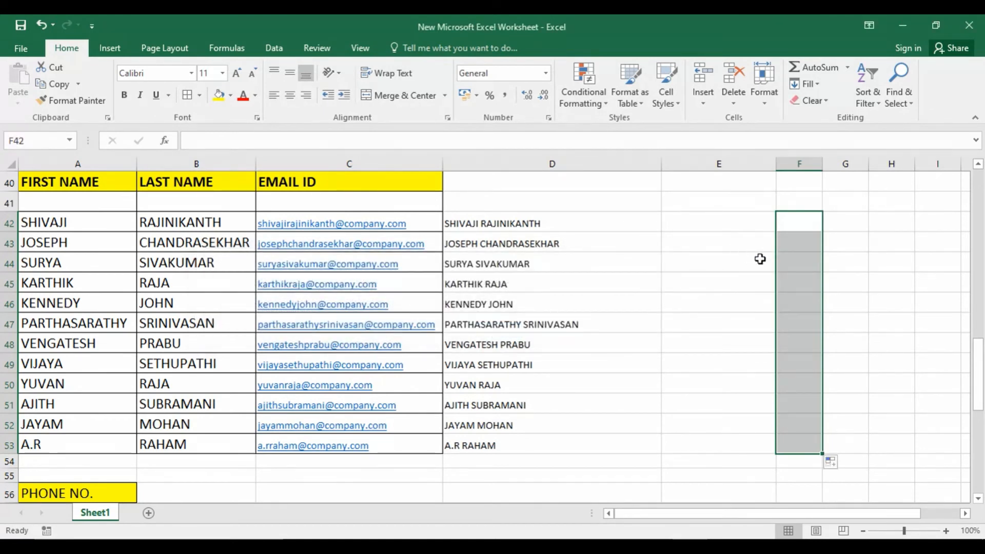
click(726, 226)
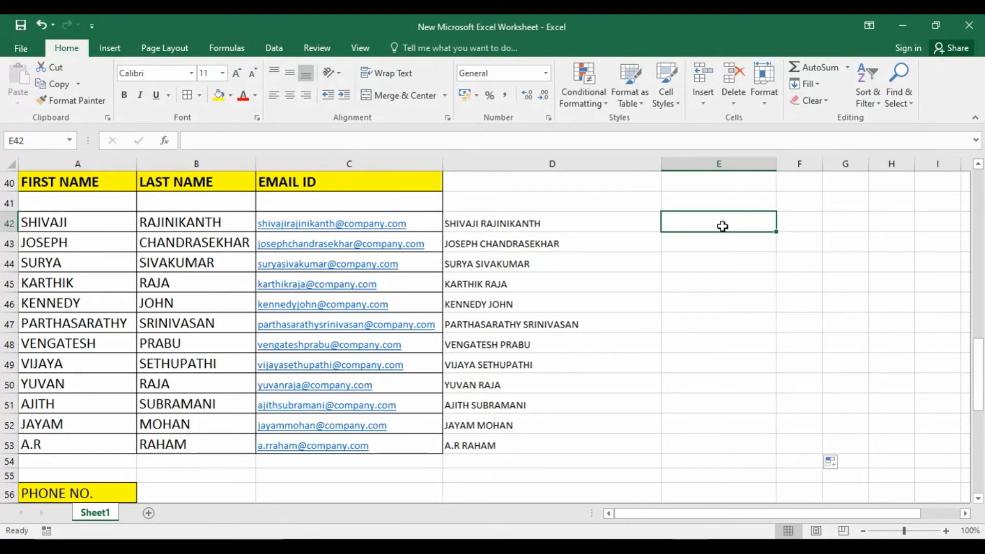
Enter SHIVAJI in E42 and Flash Fill the first names down to E53.
text(SHIVAJI)
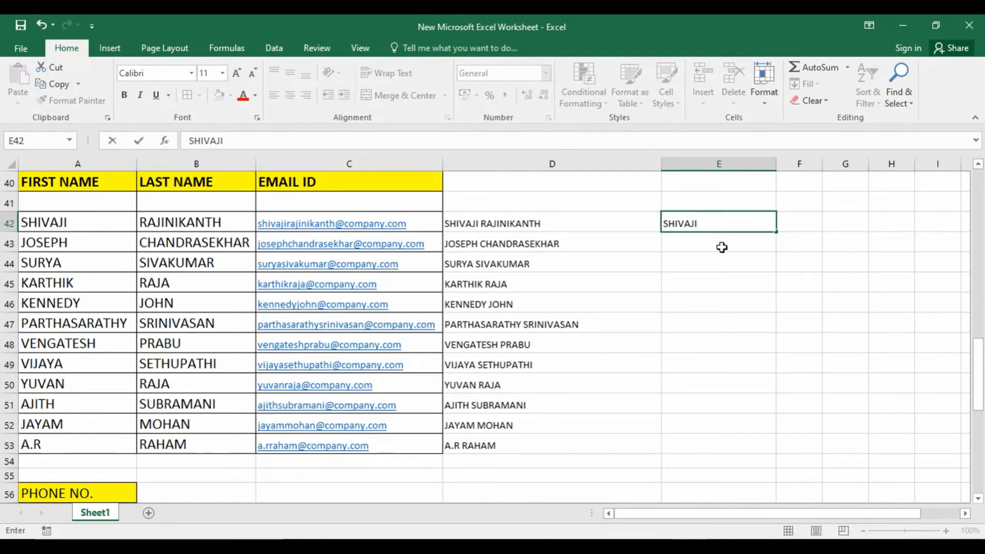
key(Return)
click(745, 226)
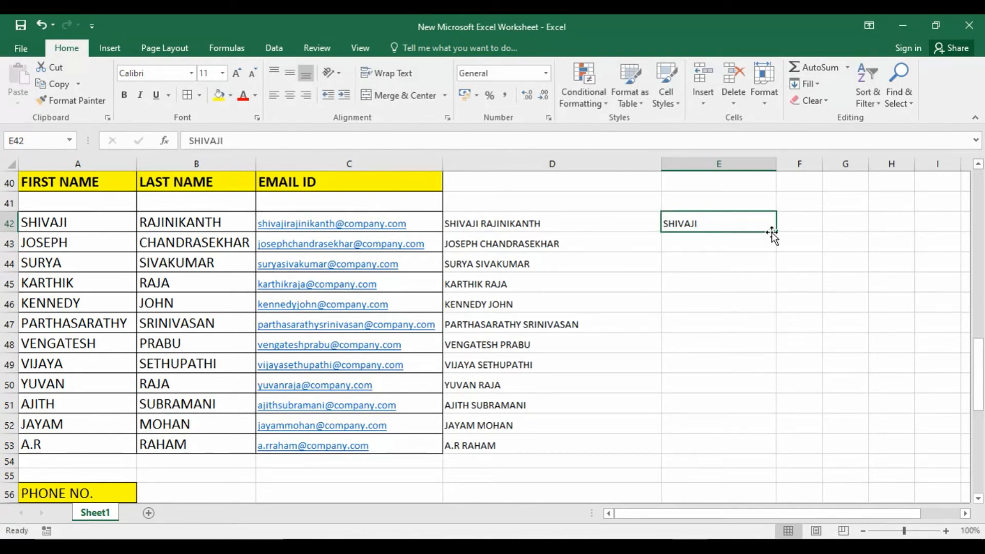
drag(776, 231, 749, 451)
click(792, 463)
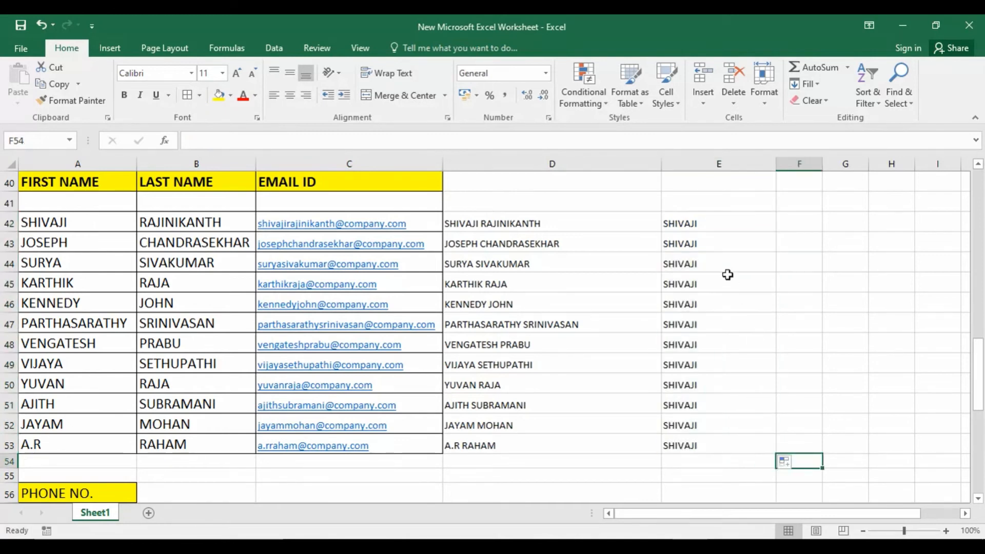
click(792, 463)
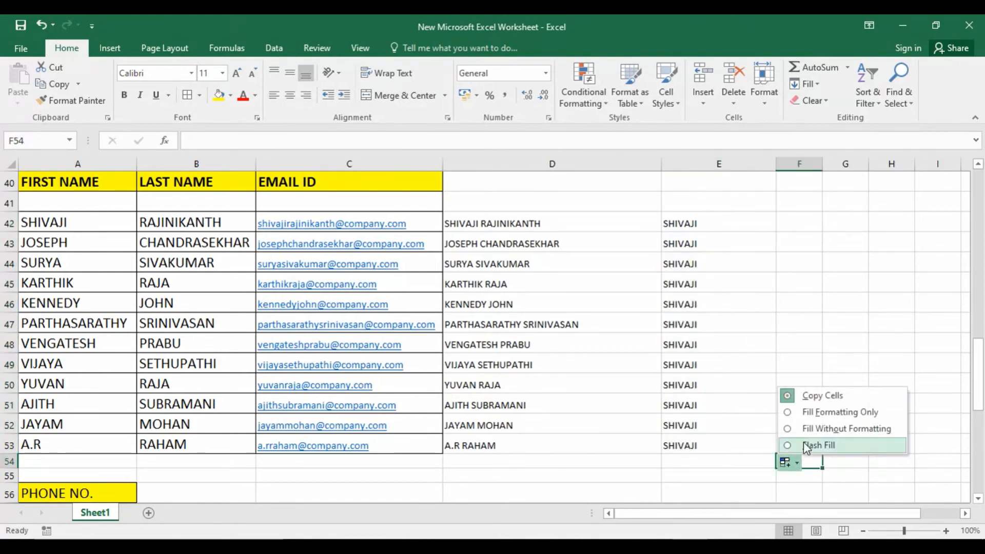
click(808, 445)
click(854, 343)
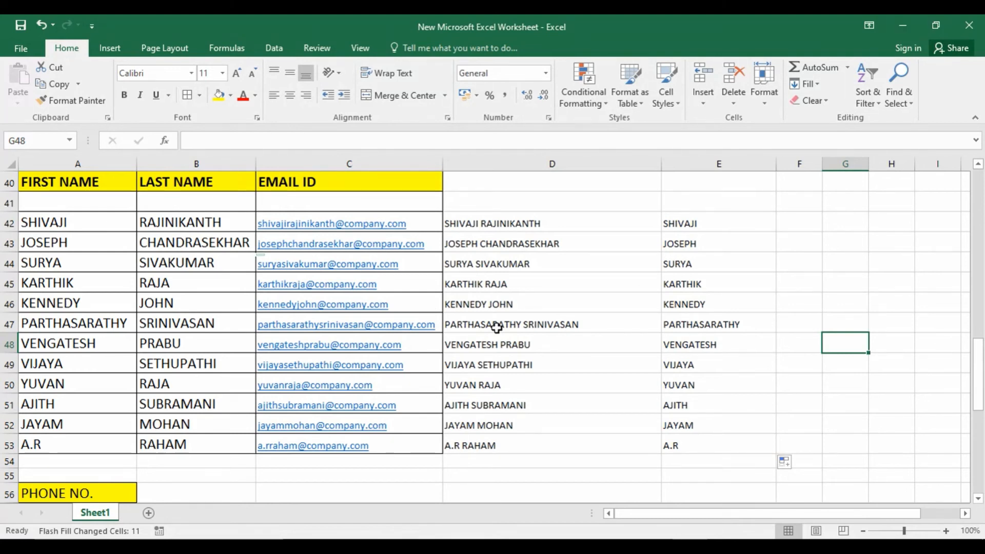
scroll(496, 329, down, 4)
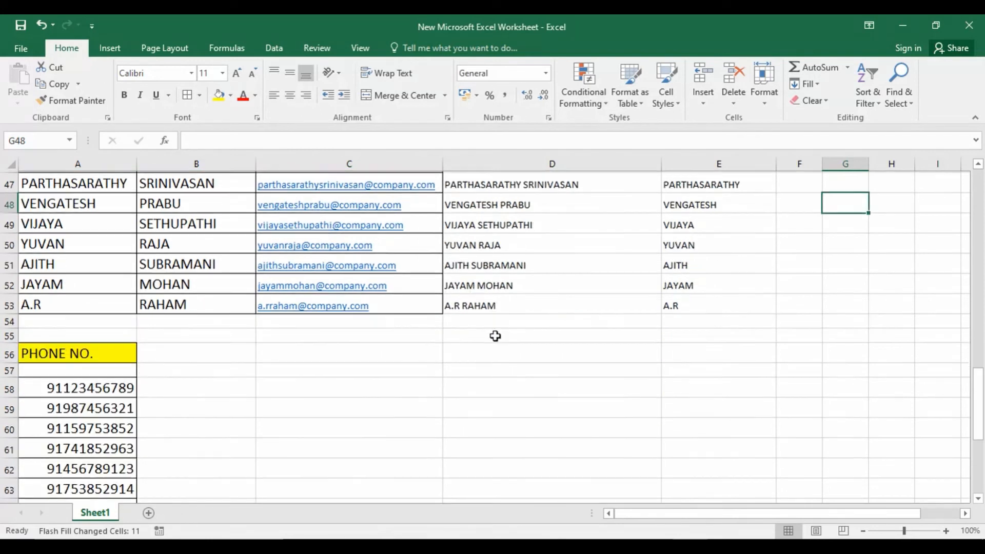
scroll(496, 336, up, 5)
scroll(495, 337, down, 1)
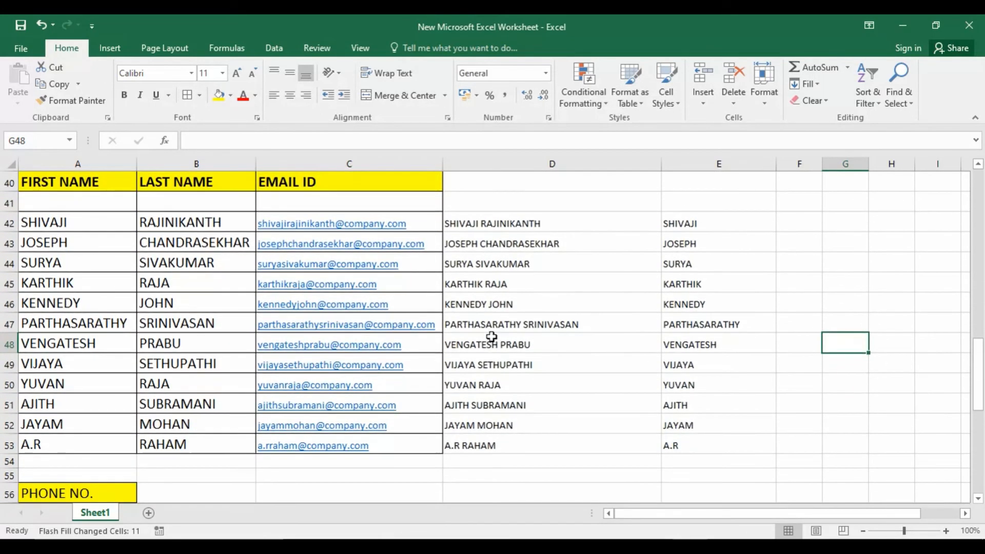
scroll(306, 311, down, 4)
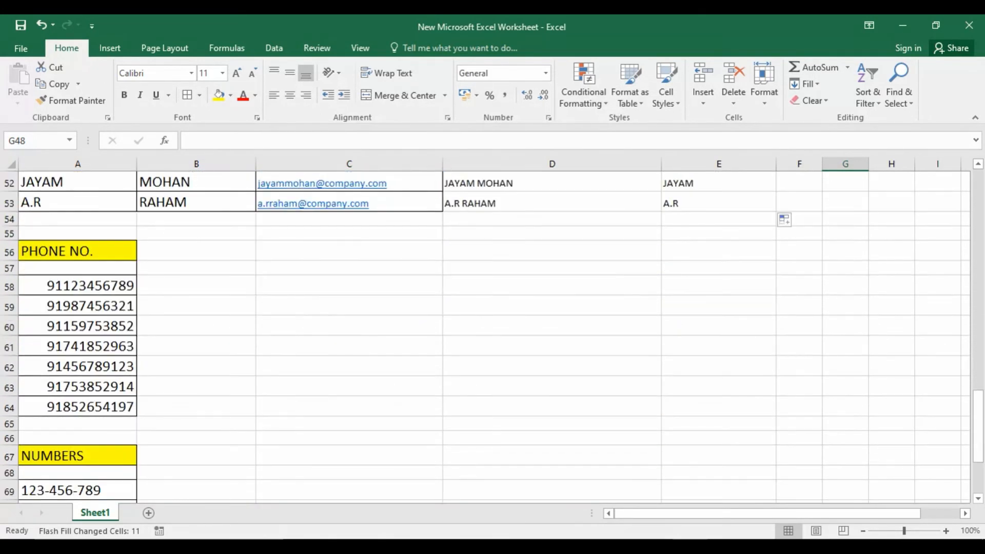
scroll(30, 278, down, 1)
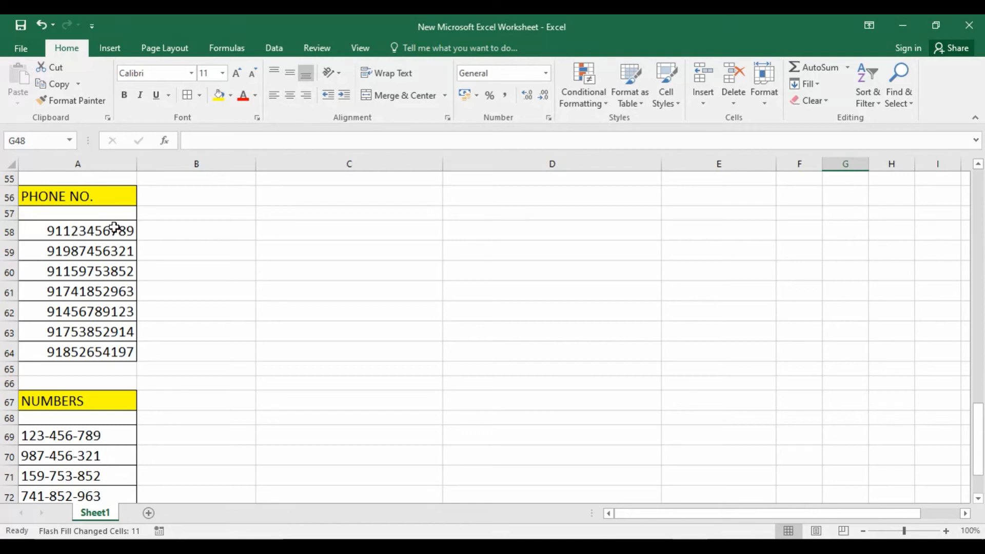
click(165, 237)
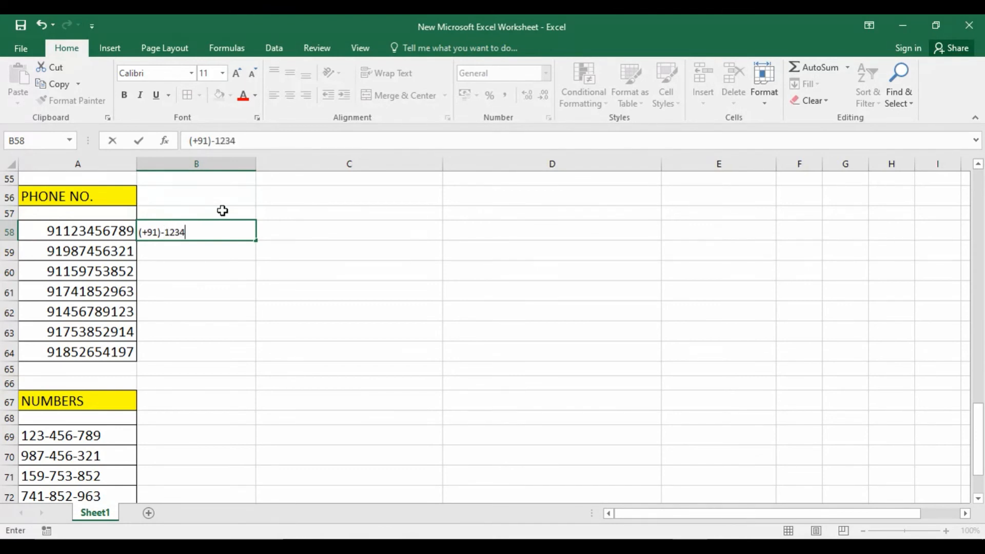
text(789)
key(Return)
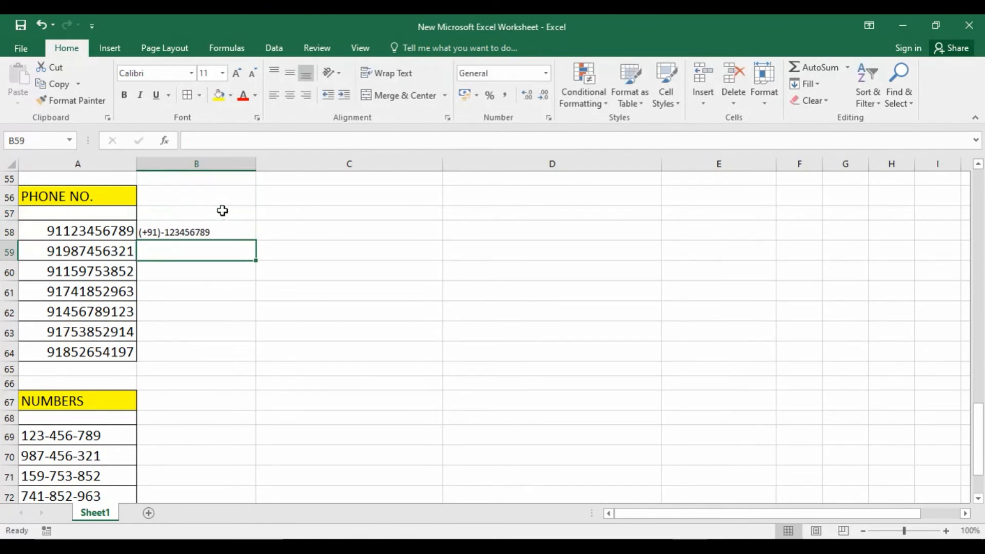
Flash Fill the (+91)- formatted phone numbers from B58 down to B64.
click(234, 235)
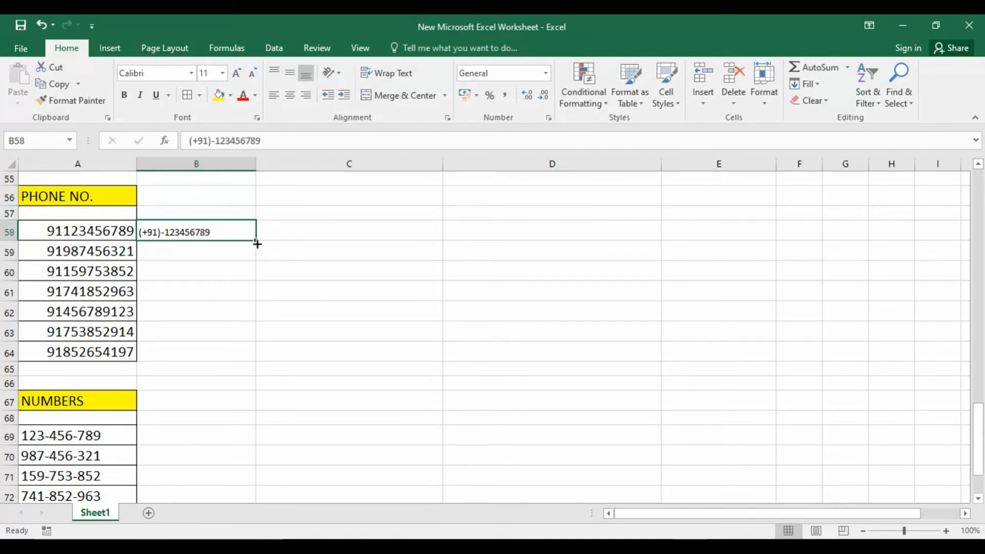
drag(256, 240, 255, 362)
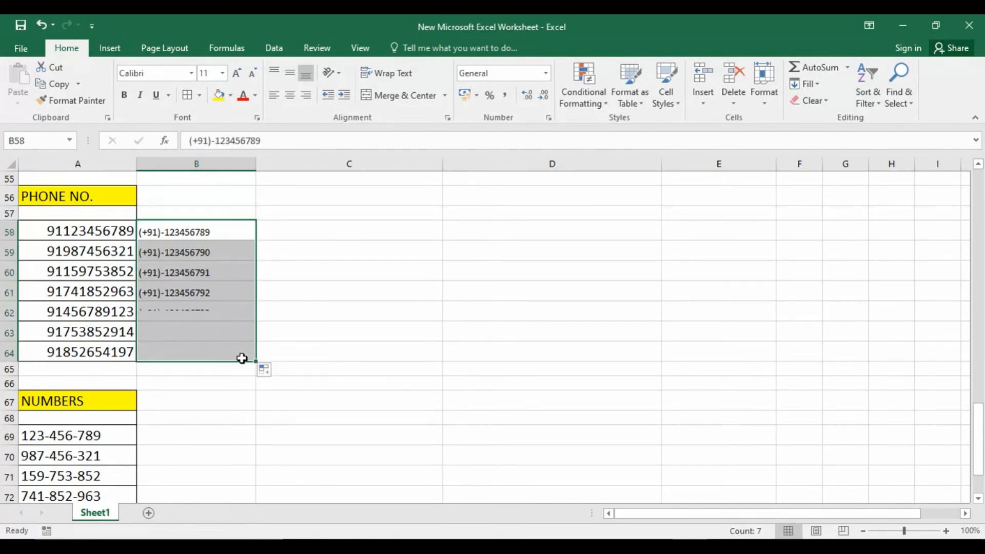
click(266, 370)
click(296, 455)
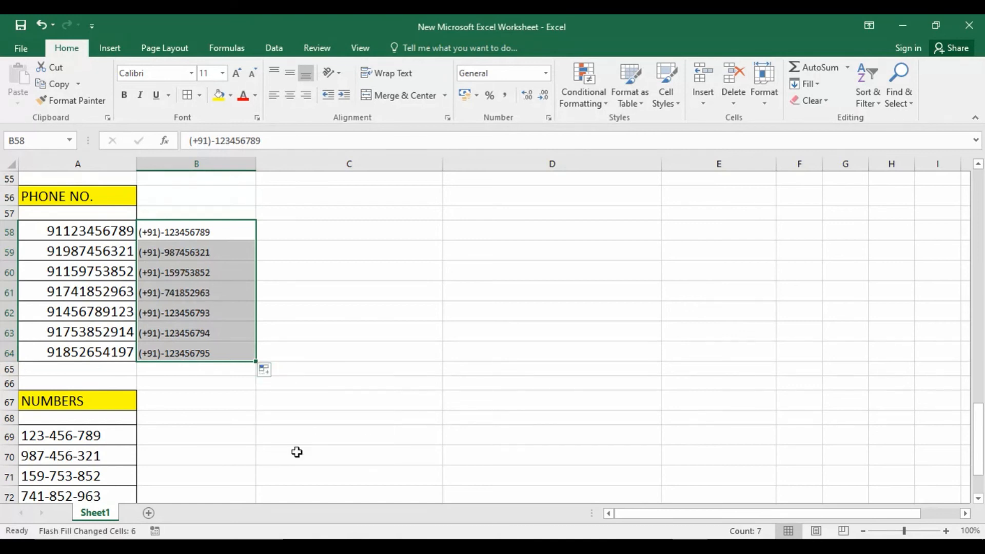
click(349, 259)
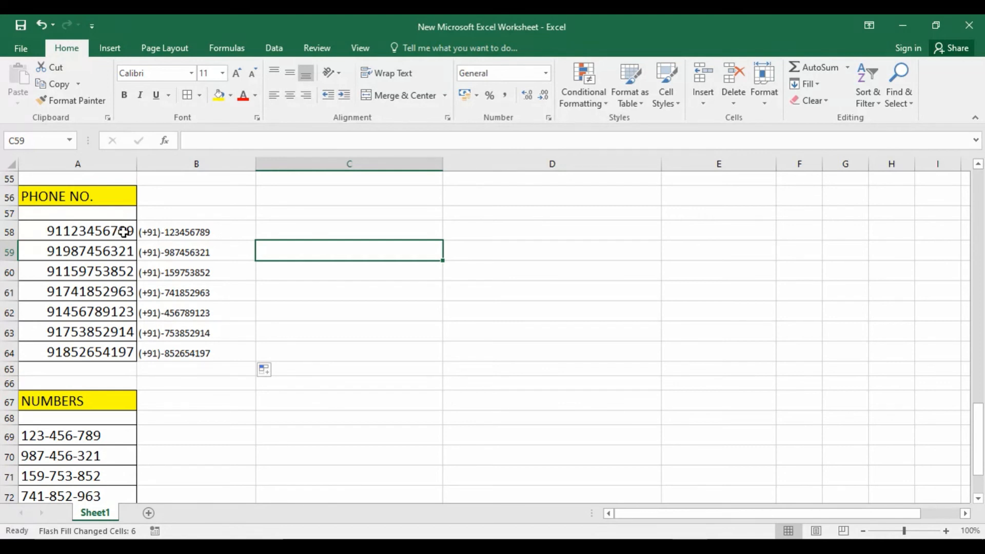
Enter 123 in B69 and Flash Fill the first three-digit groups down to B75.
scroll(209, 251, down, 3)
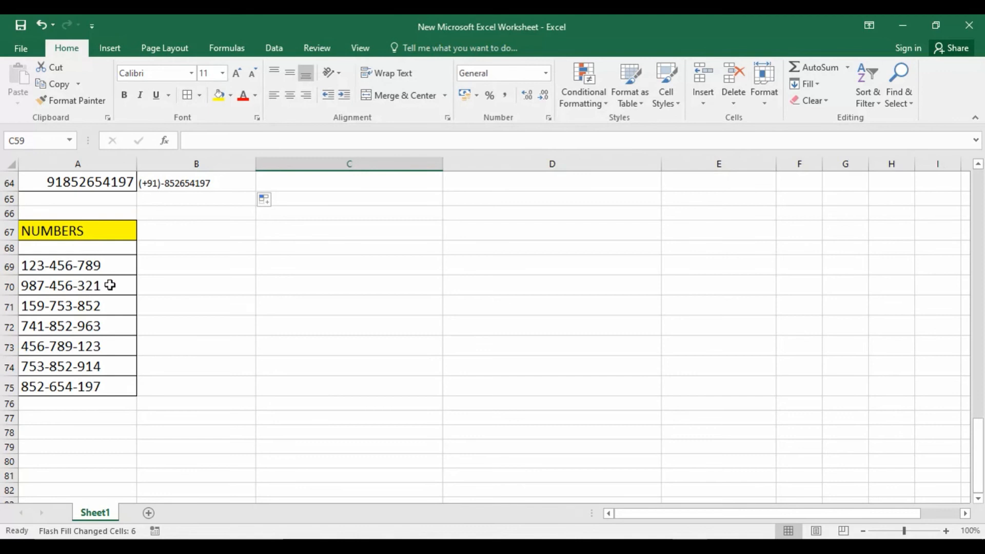
click(168, 268)
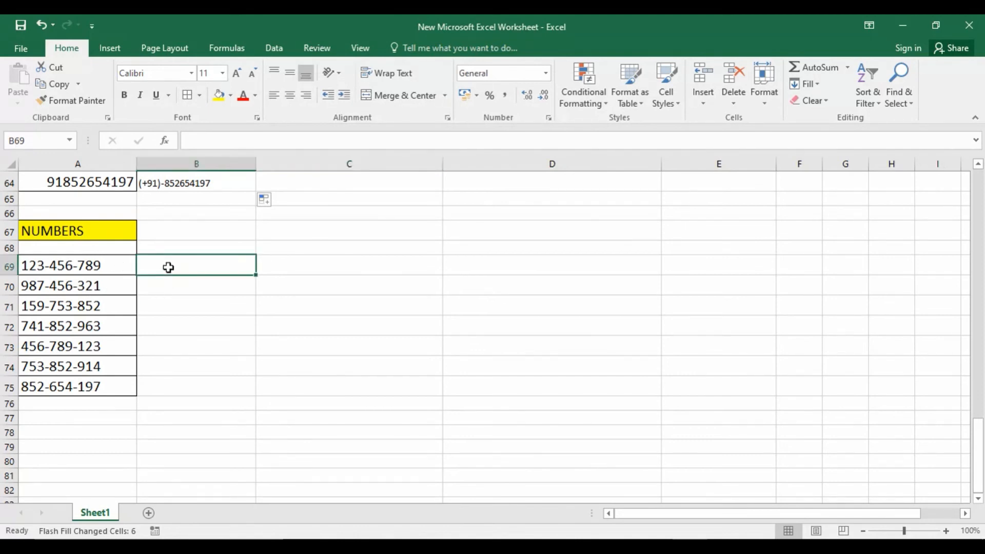
text(123)
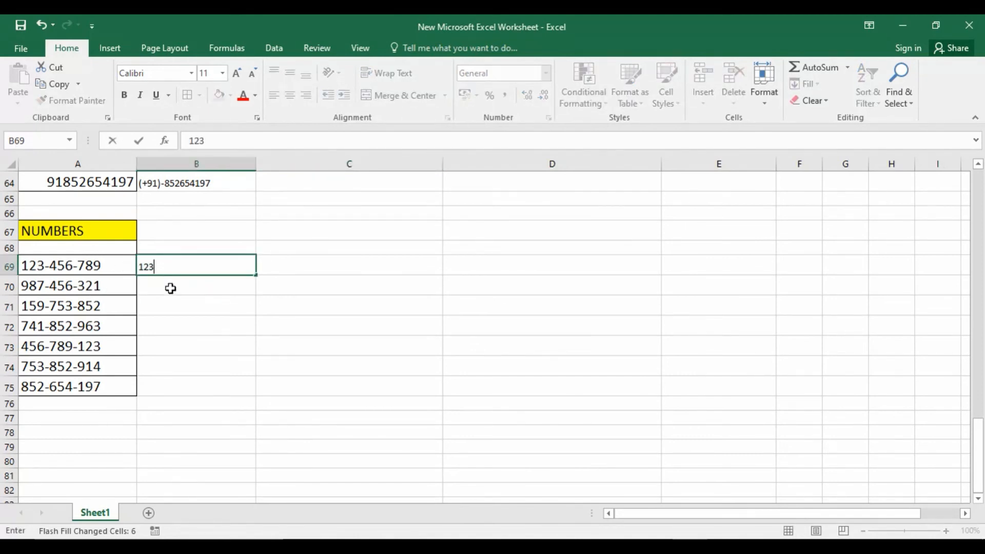
click(169, 286)
click(196, 260)
drag(254, 278, 246, 391)
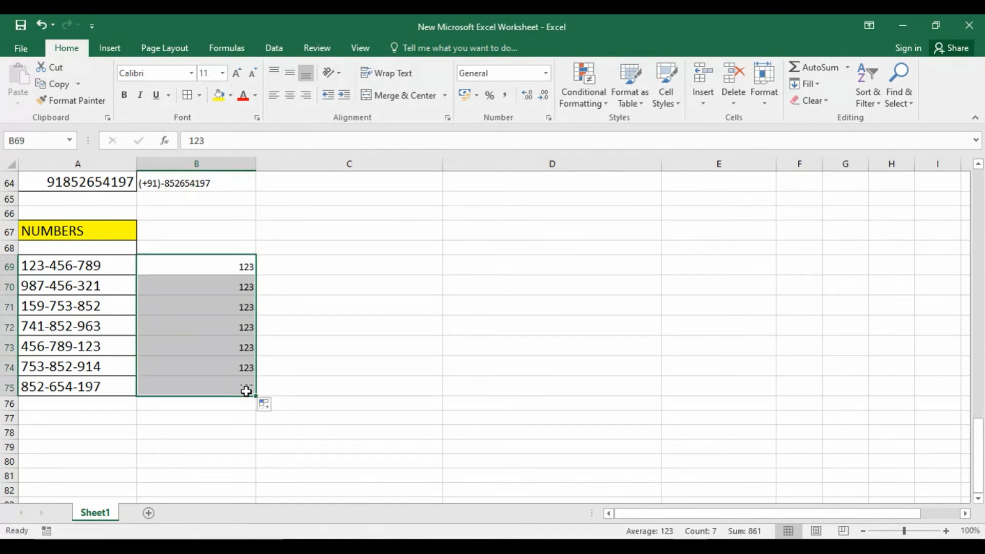
click(267, 403)
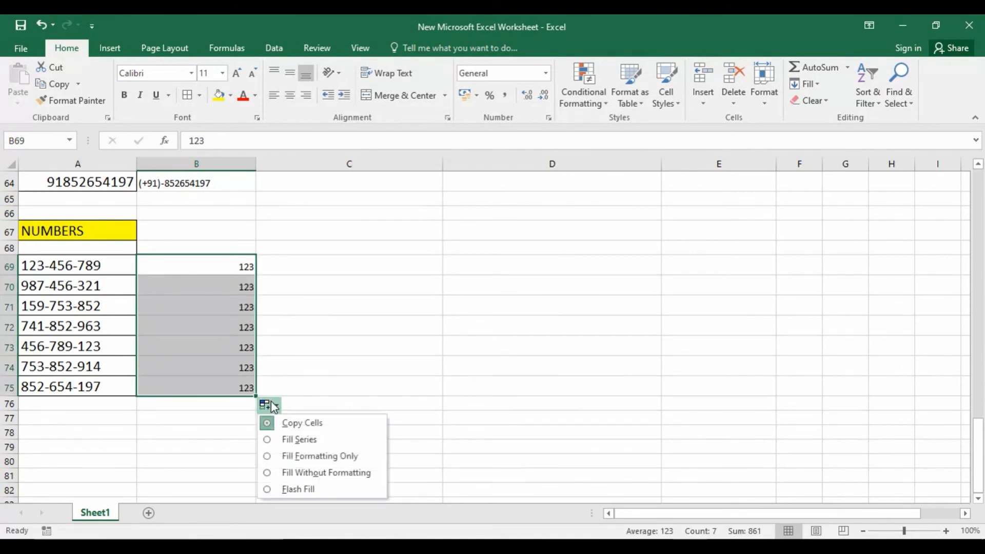
click(305, 488)
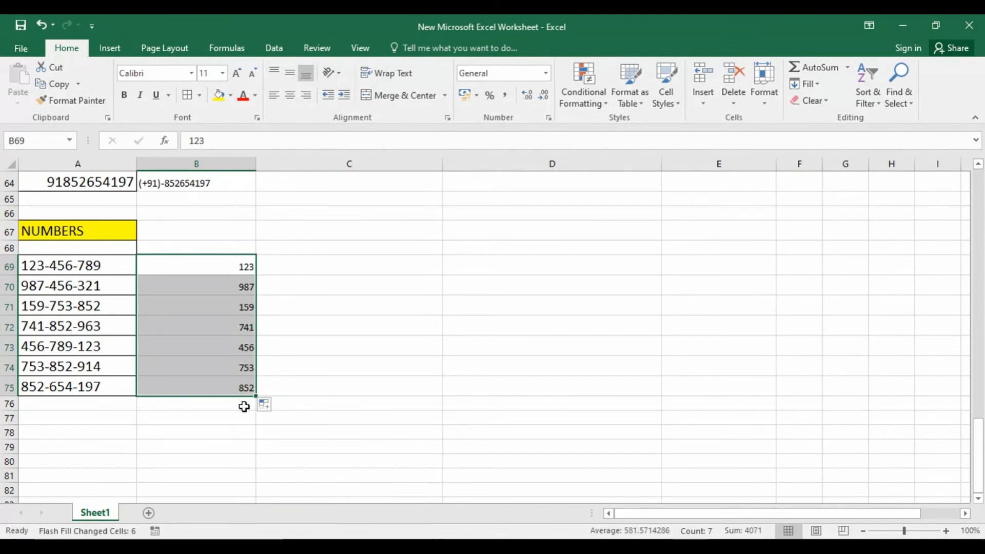
click(283, 283)
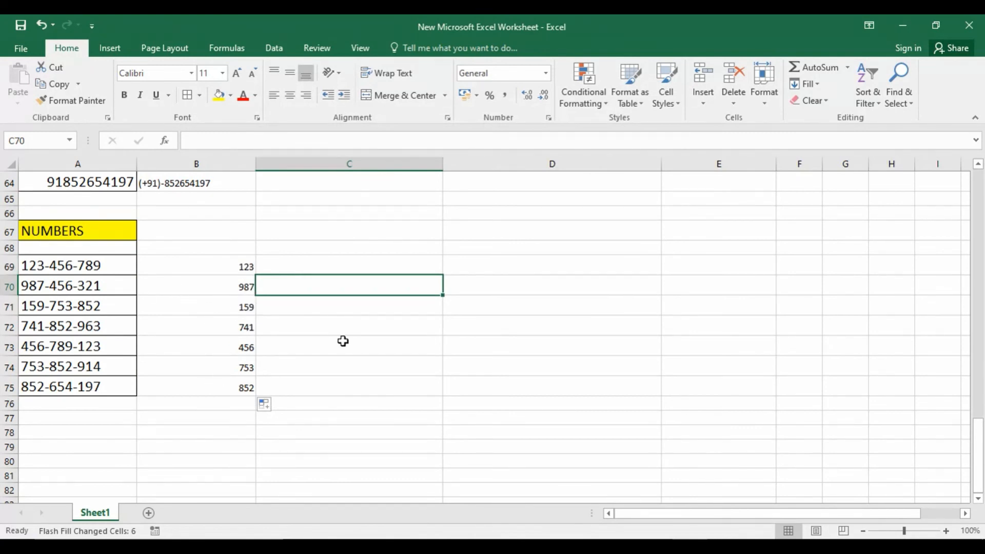
Undo the first-group fill and enter 789 as the example in B69.
key(ctrl+z)
key(ctrl+z)
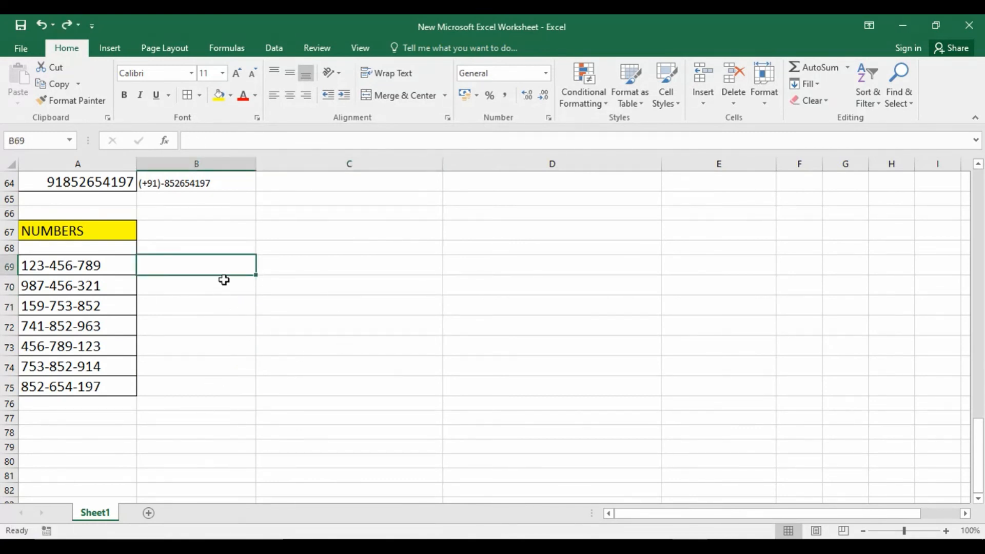
text(789)
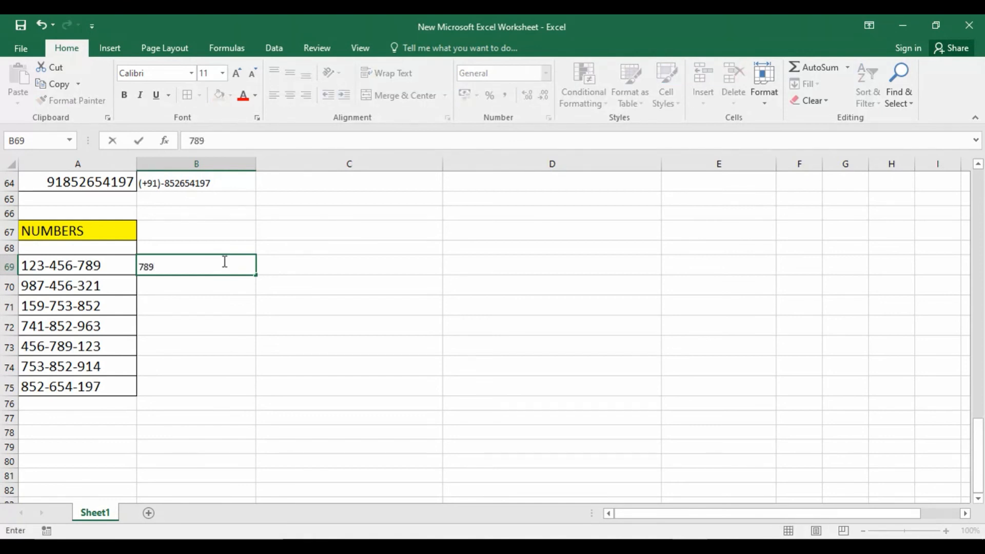
key(Return)
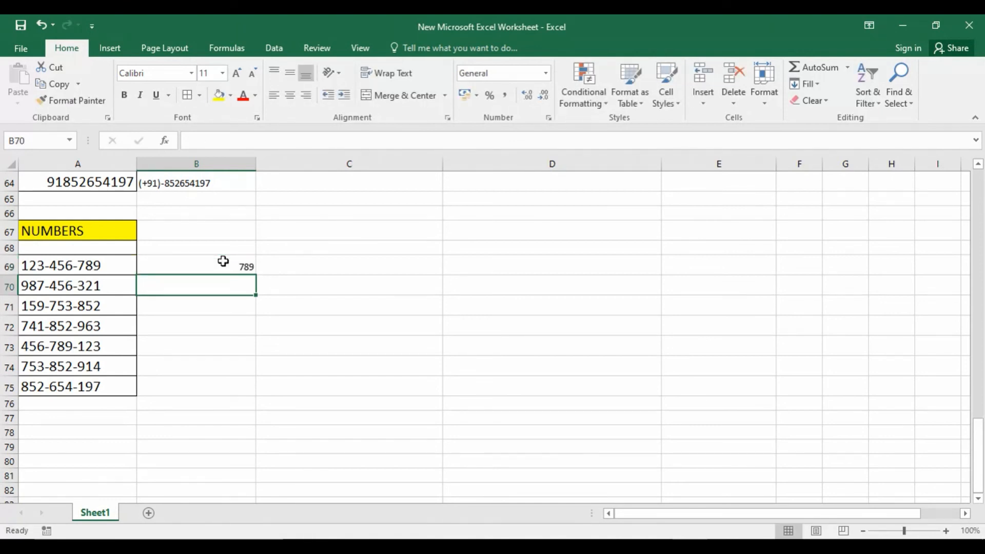
Flash Fill the last three-digit groups down to B75, then clear them again.
click(225, 266)
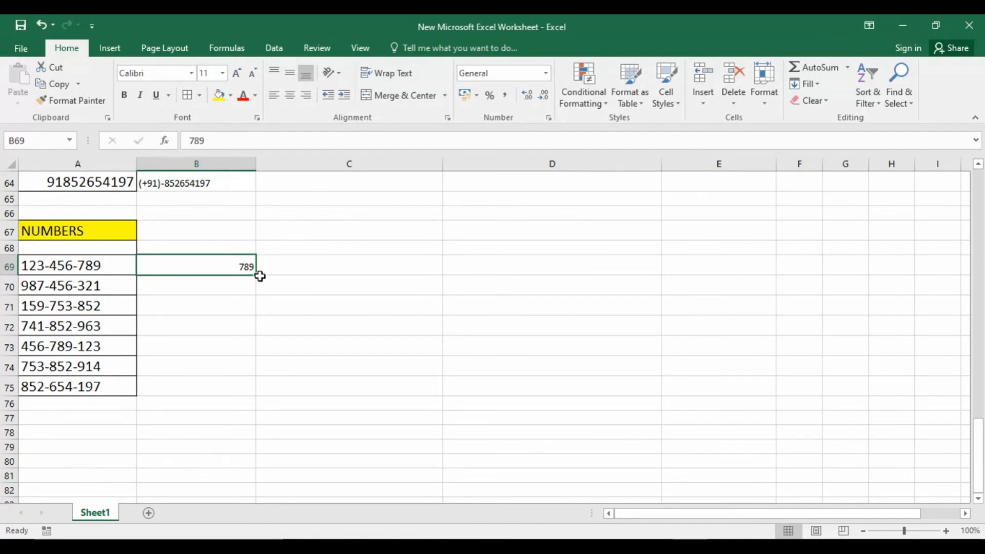
drag(256, 275, 236, 397)
click(276, 404)
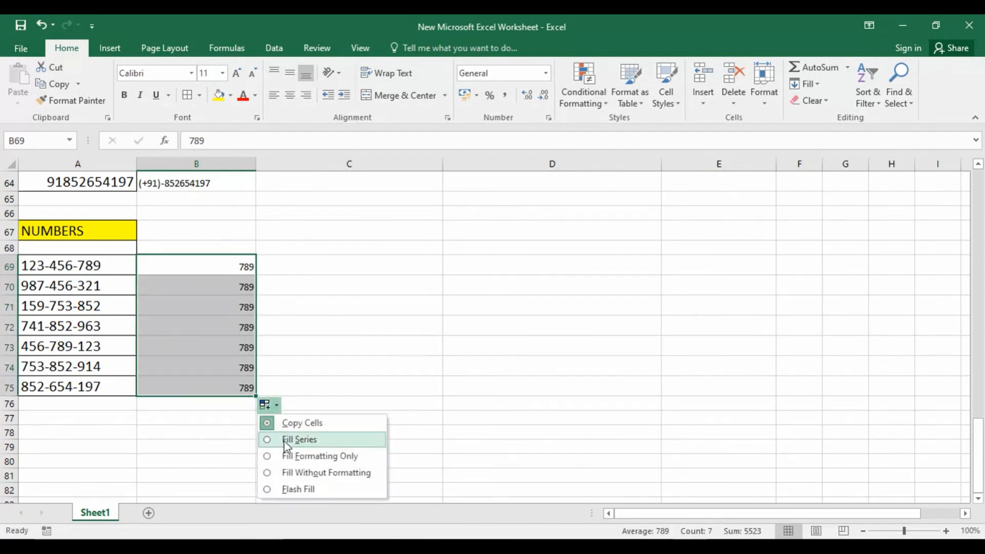
click(279, 484)
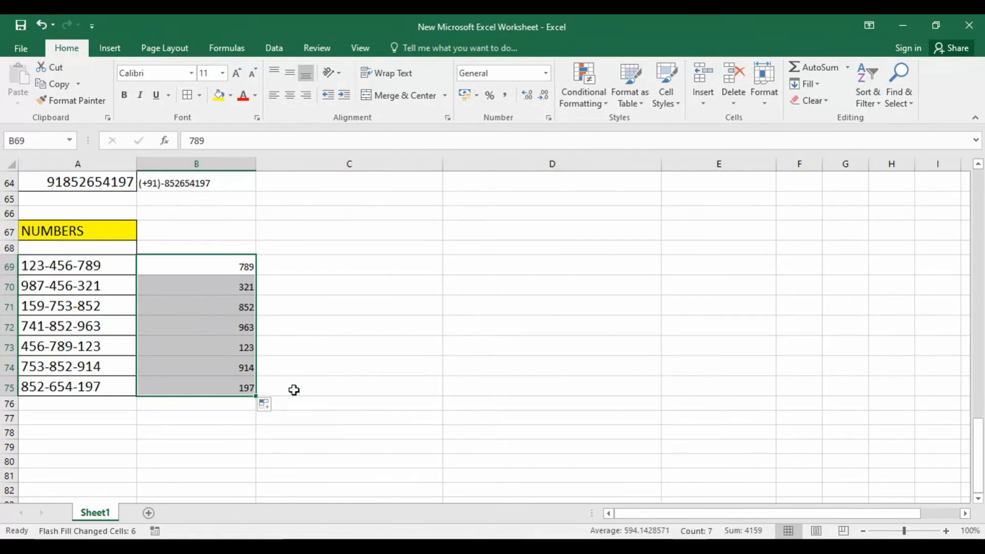
click(299, 373)
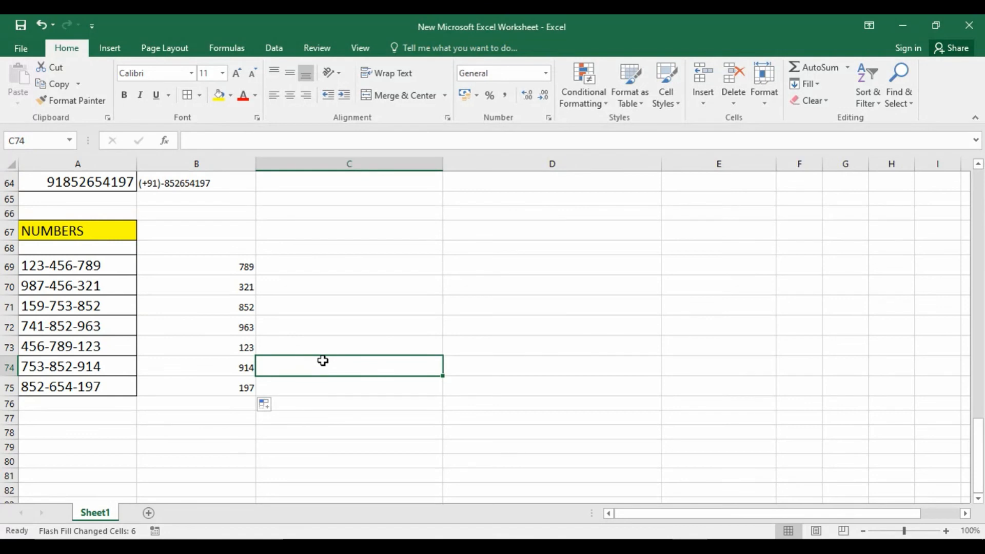
click(639, 544)
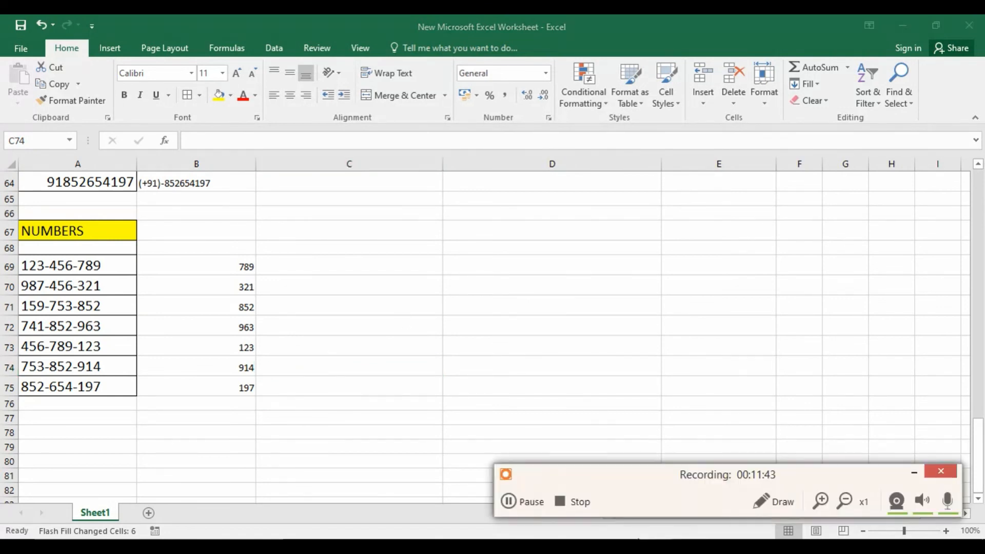
click(534, 502)
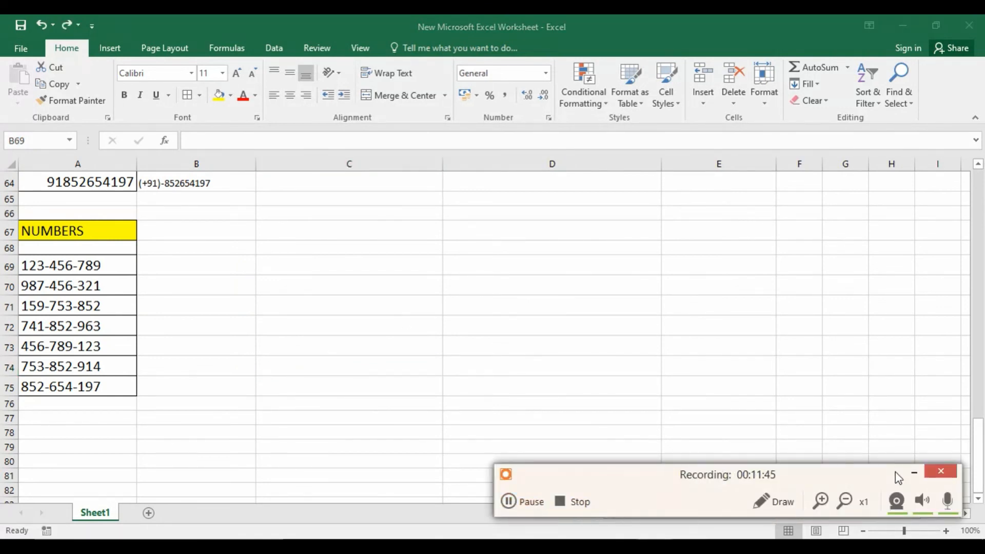
Undo and enter 123 as the example in B69.
click(908, 473)
key(ctrl+z)
key(ctrl+z)
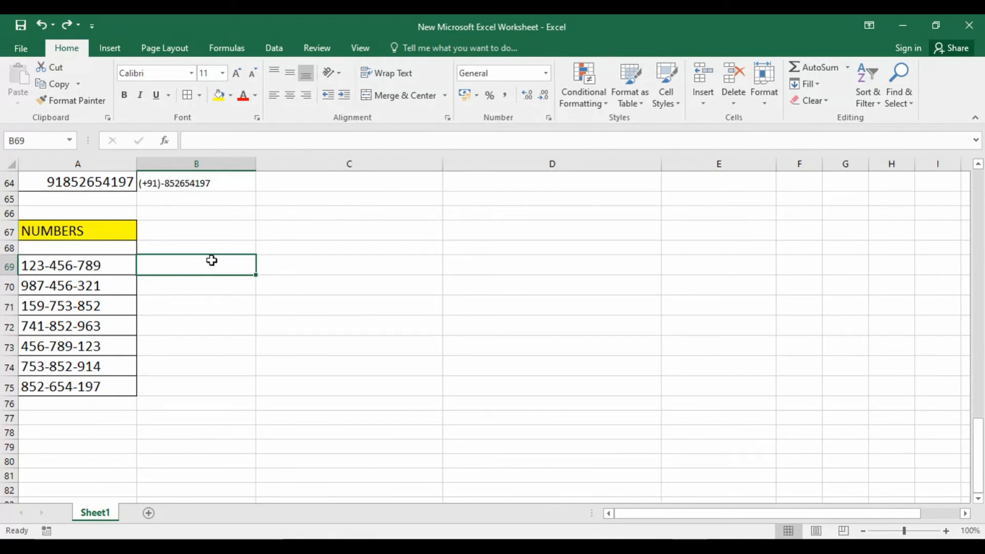
text(12)
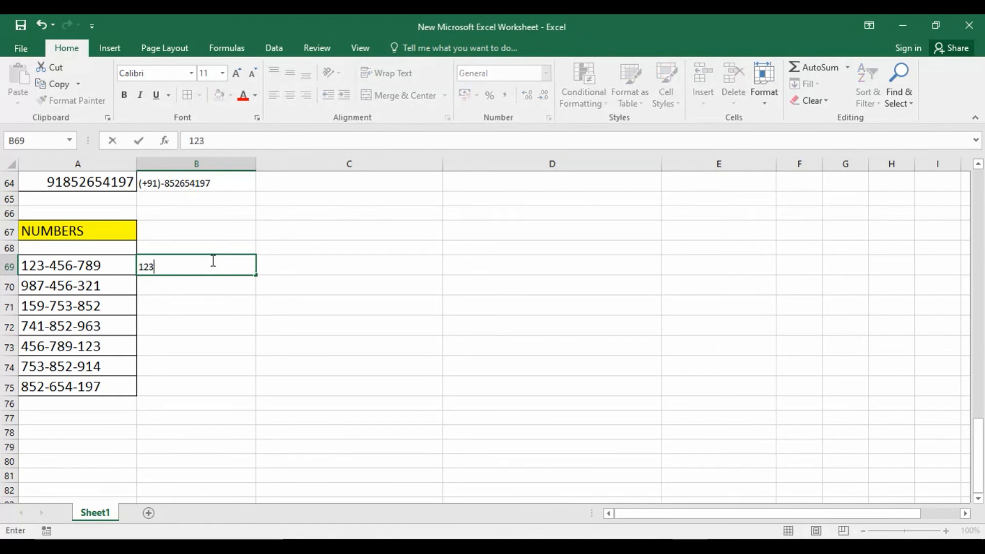
text(3)
key(Return)
Flash Fill the first groups down to B75, then undo so only 123 remains.
click(212, 259)
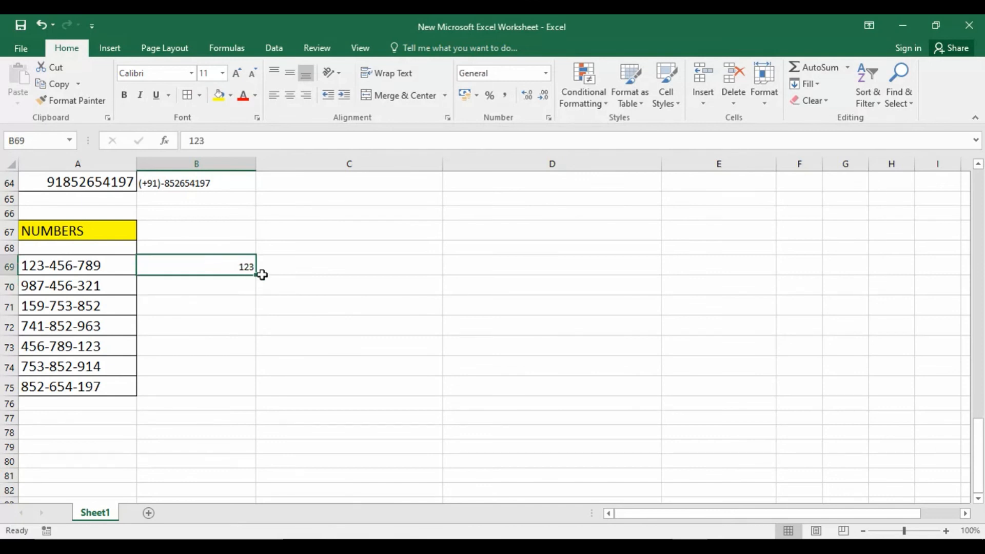
drag(258, 275, 264, 403)
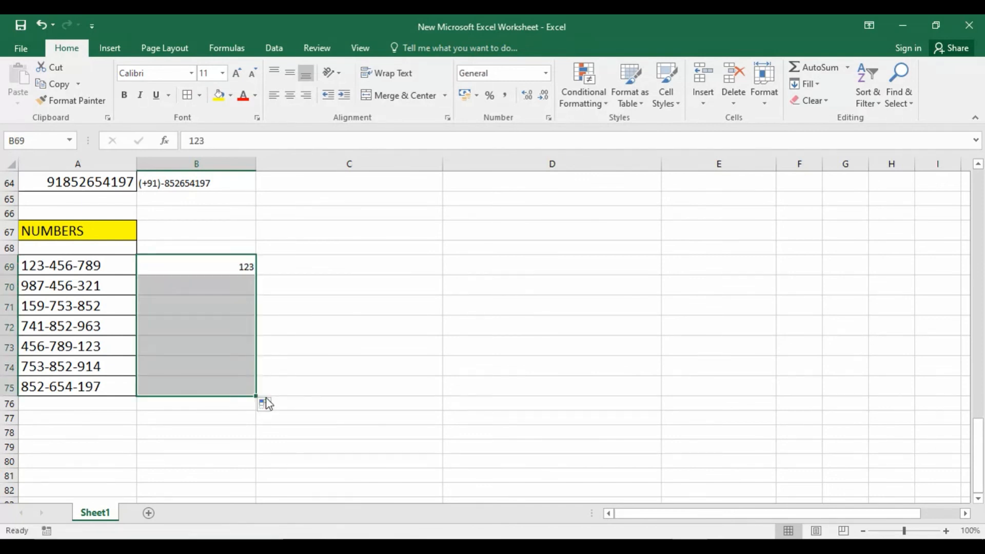
click(271, 407)
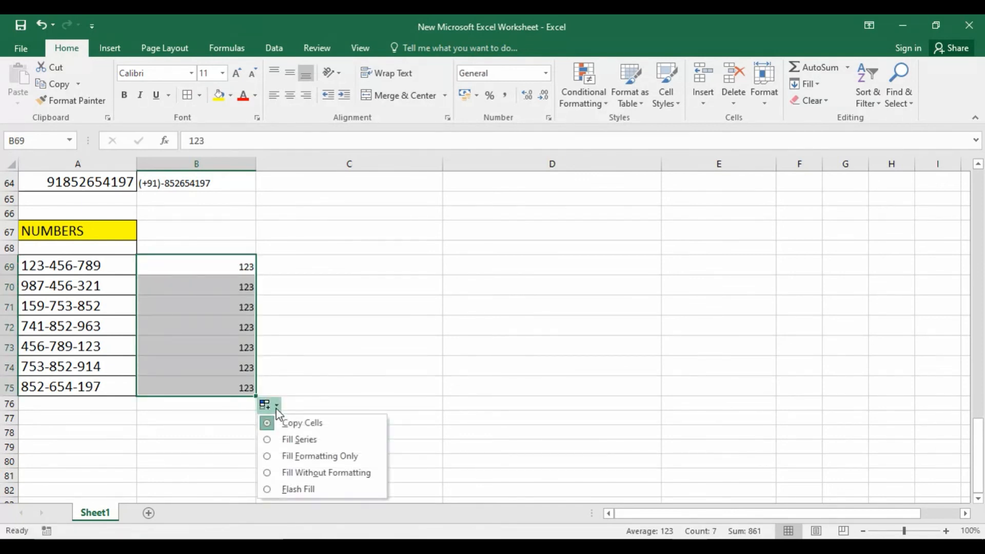
click(292, 491)
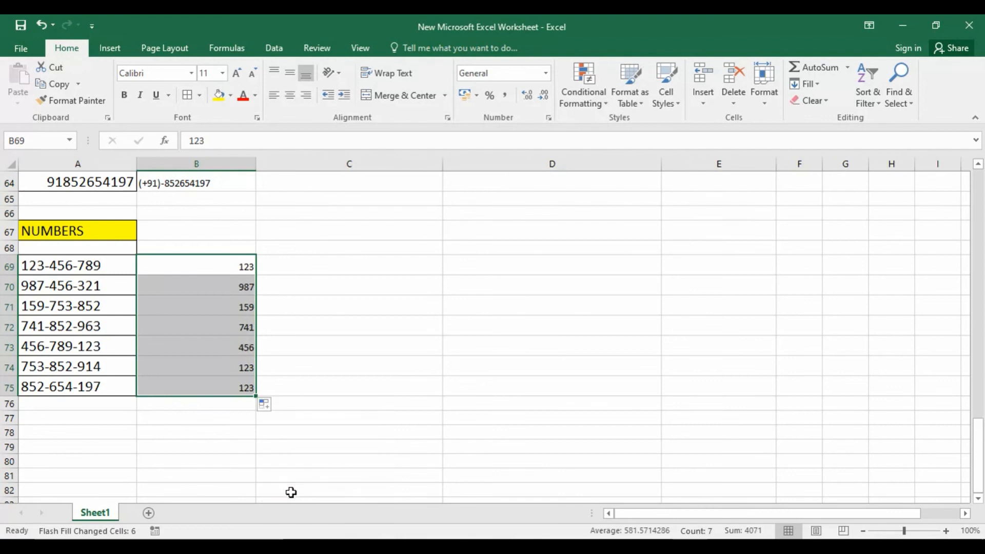
click(277, 365)
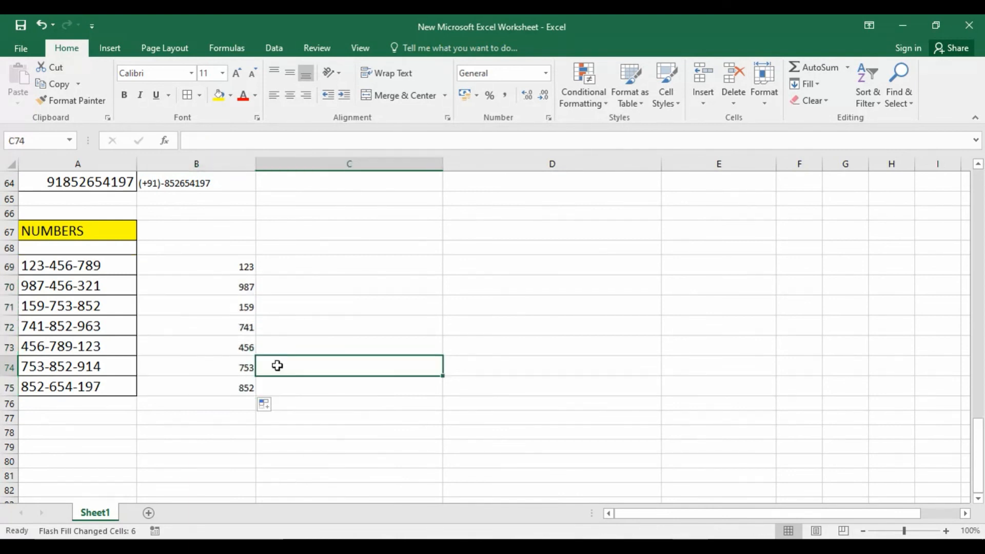
key(ctrl+z)
key(ctrl+z)
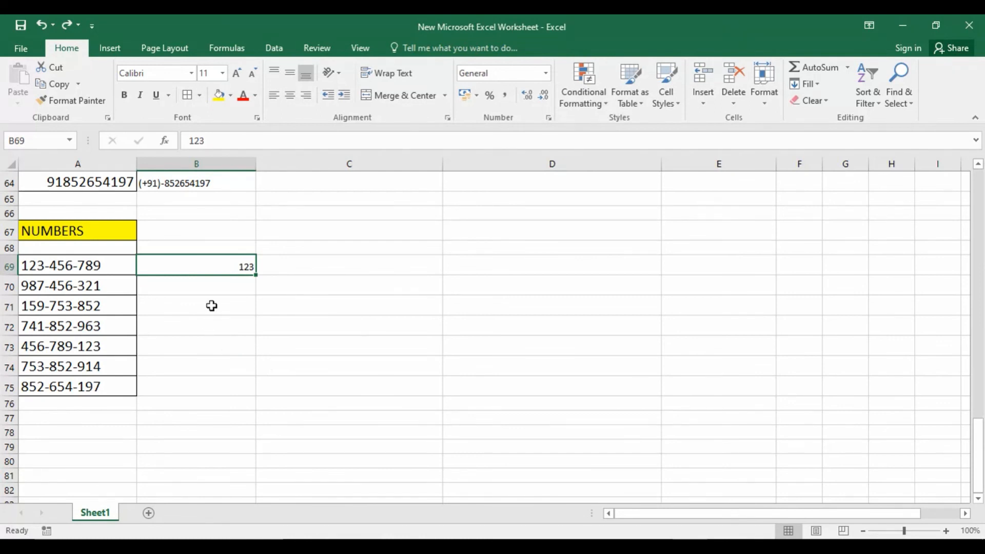
Flash Fill B69:B75 via Home > Fill > Flash Fill, then undo twice to empty it.
drag(211, 262, 195, 383)
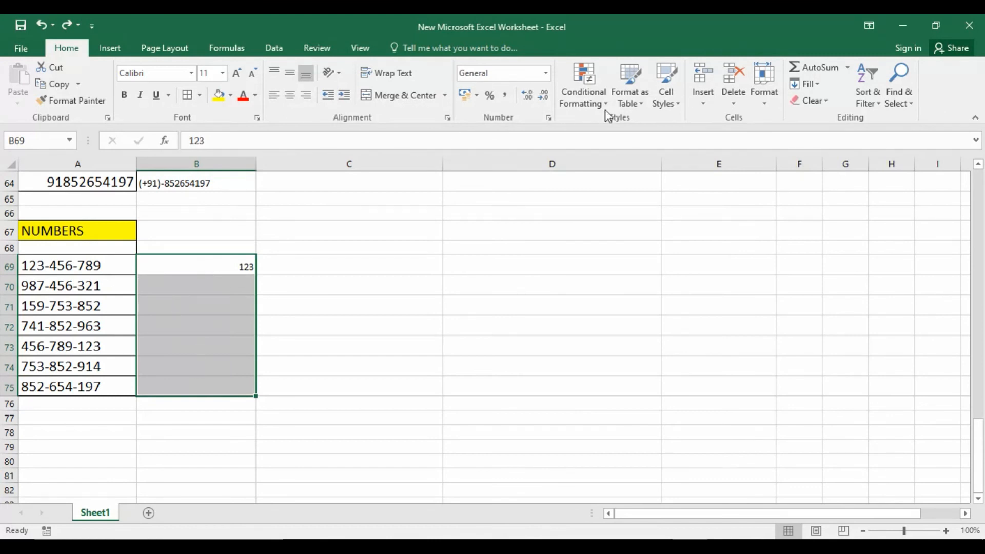
click(816, 85)
click(846, 223)
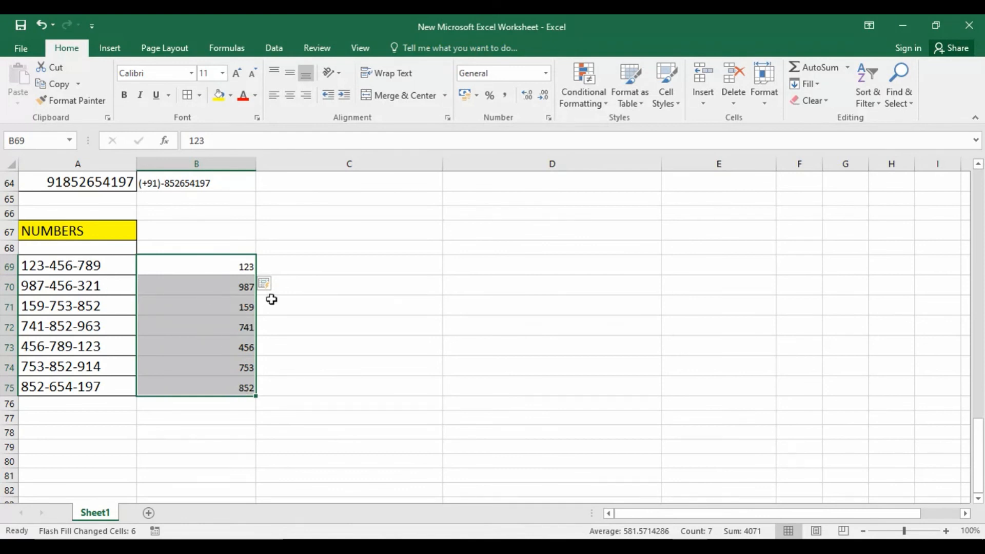
click(295, 347)
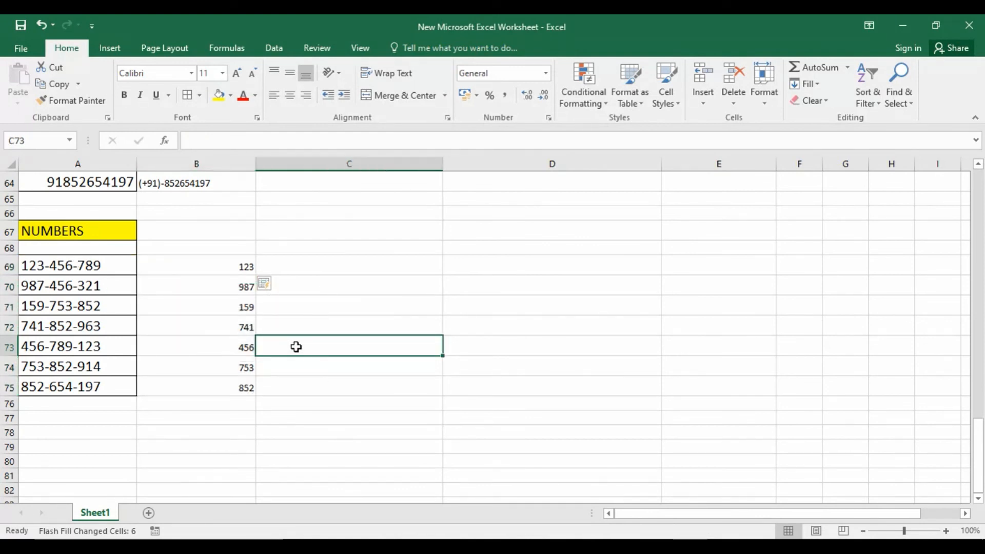
key(ctrl+z)
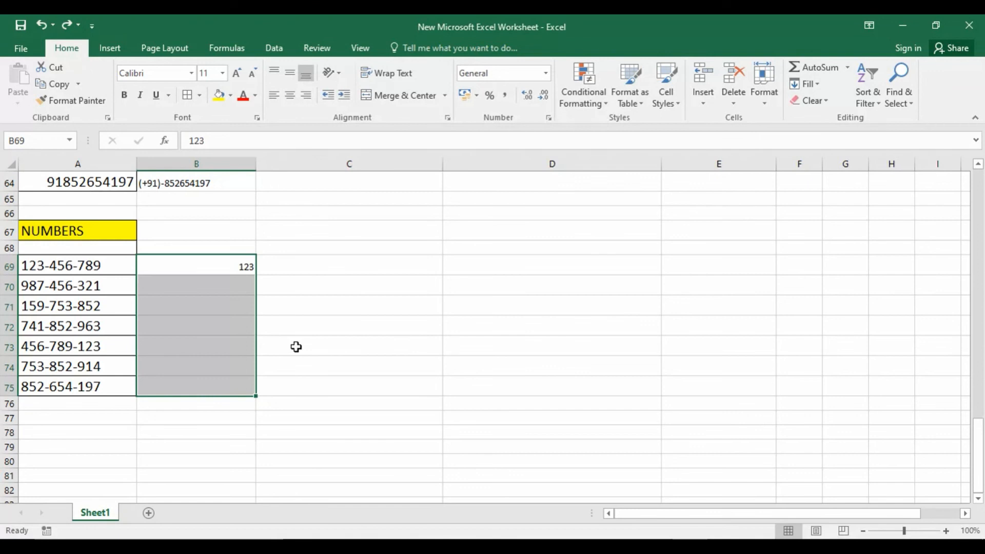
key(ctrl+z)
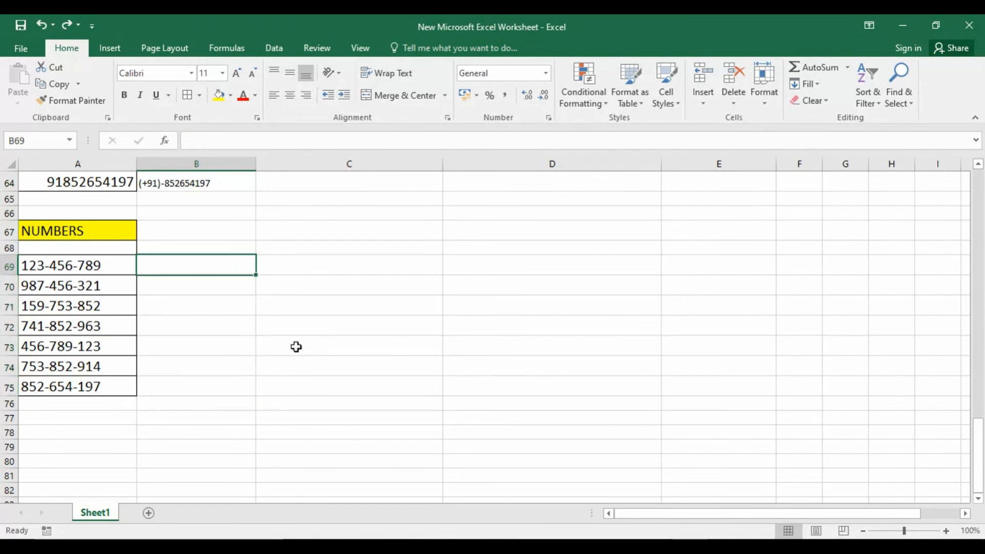
Enter 456 in B69 and Flash Fill the middle groups through B75 with Ctrl+E and Home > Fill.
double_click(196, 268)
text(456)
key(Return)
click(195, 270)
drag(196, 270, 180, 380)
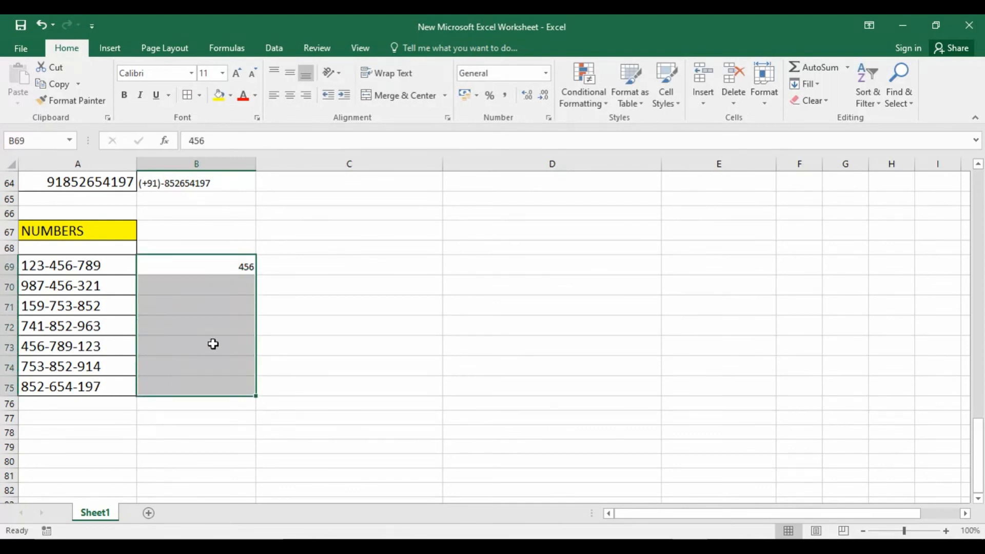
key(ctrl+e)
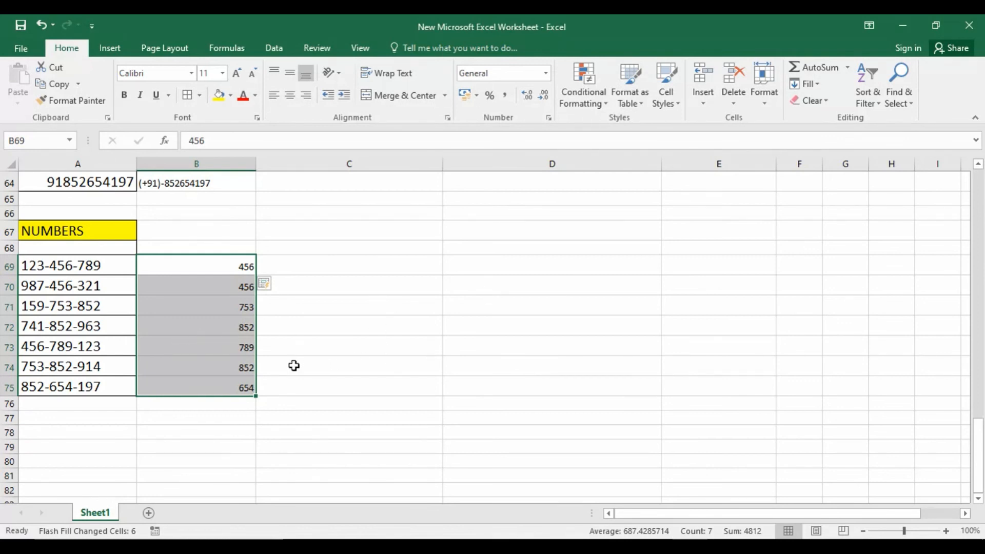
click(807, 84)
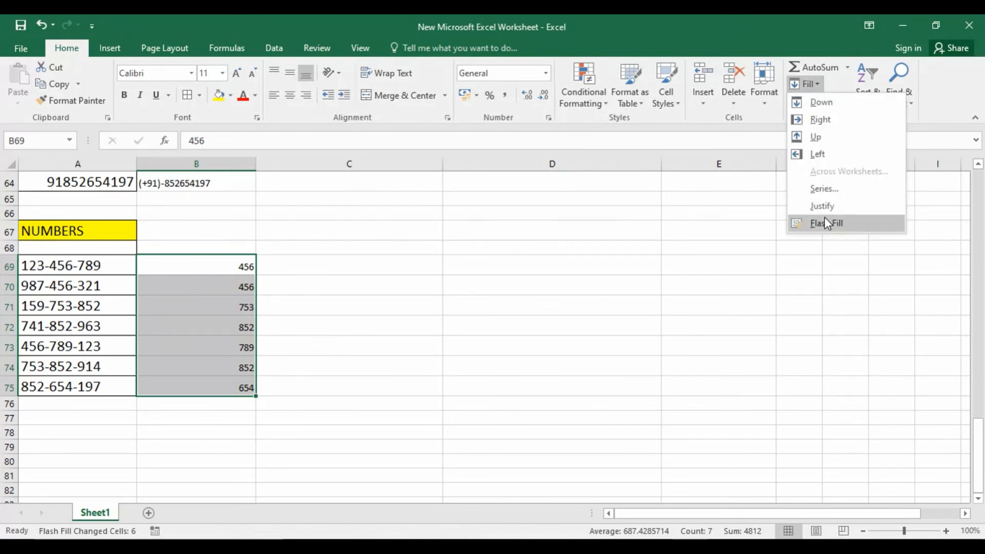
click(258, 400)
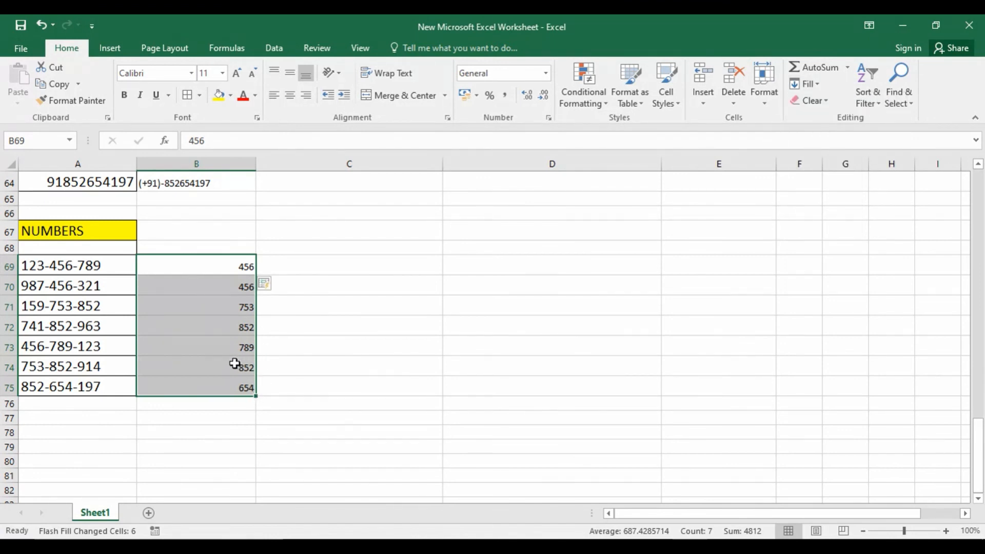
click(647, 548)
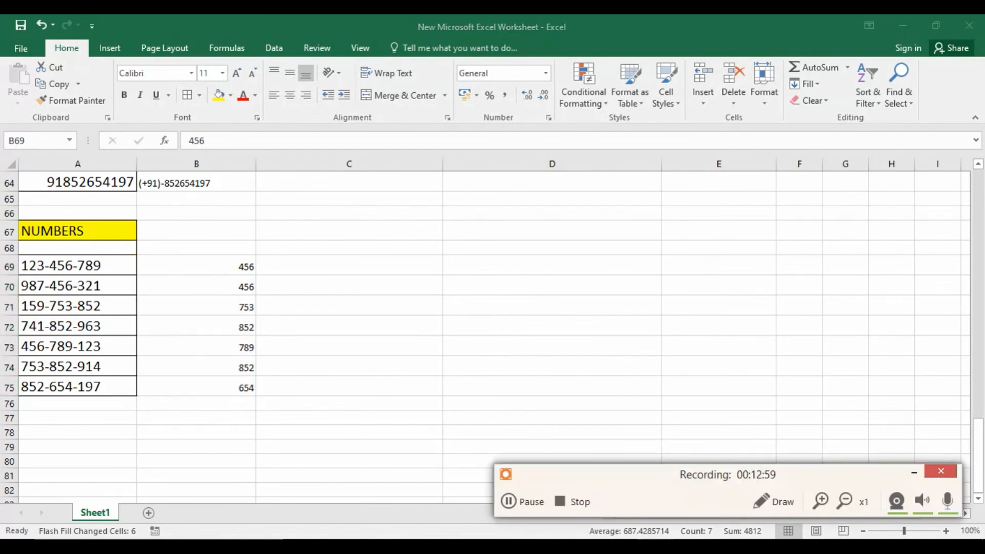